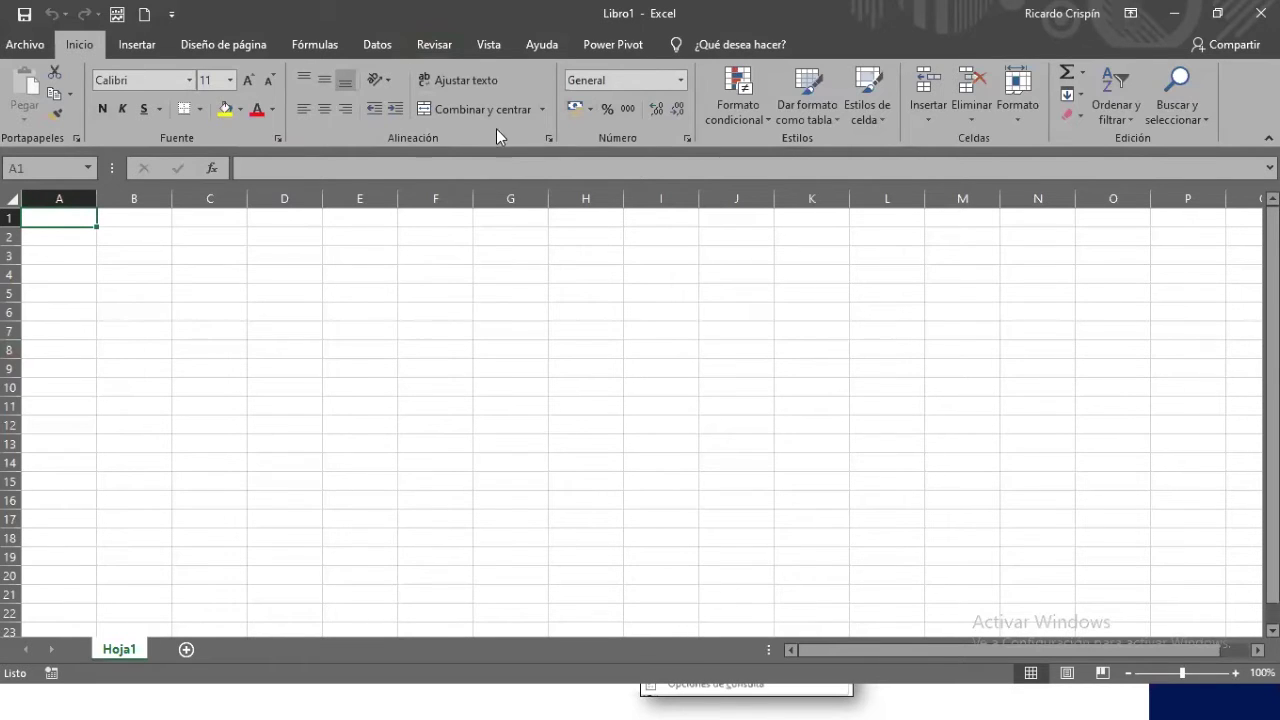
# Step: Show the Datos commands to view the Obtener y transformar group
pyautogui.click(375, 45)
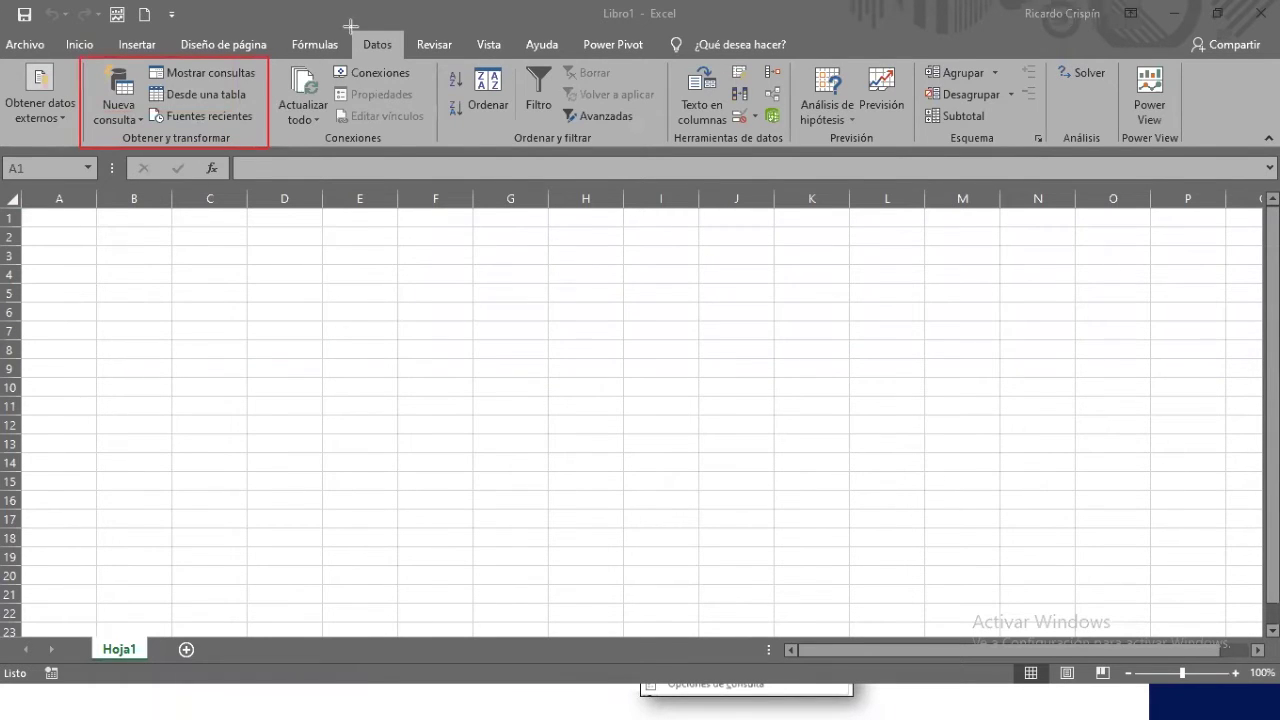
pyautogui.moveTo(350, 30); pyautogui.dragTo(408, 60)
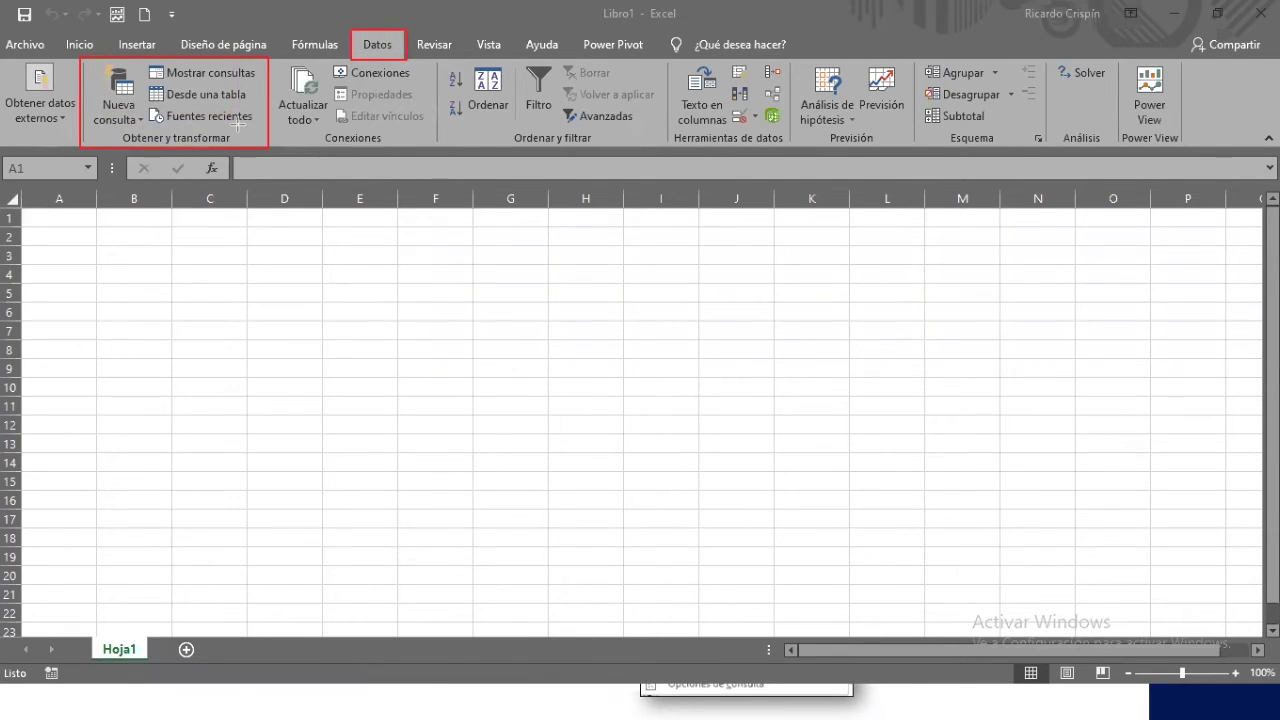
pyautogui.hotkey('ctrl', 'shift', '5')
pyautogui.click(407, 34)
pyautogui.click(270, 74)
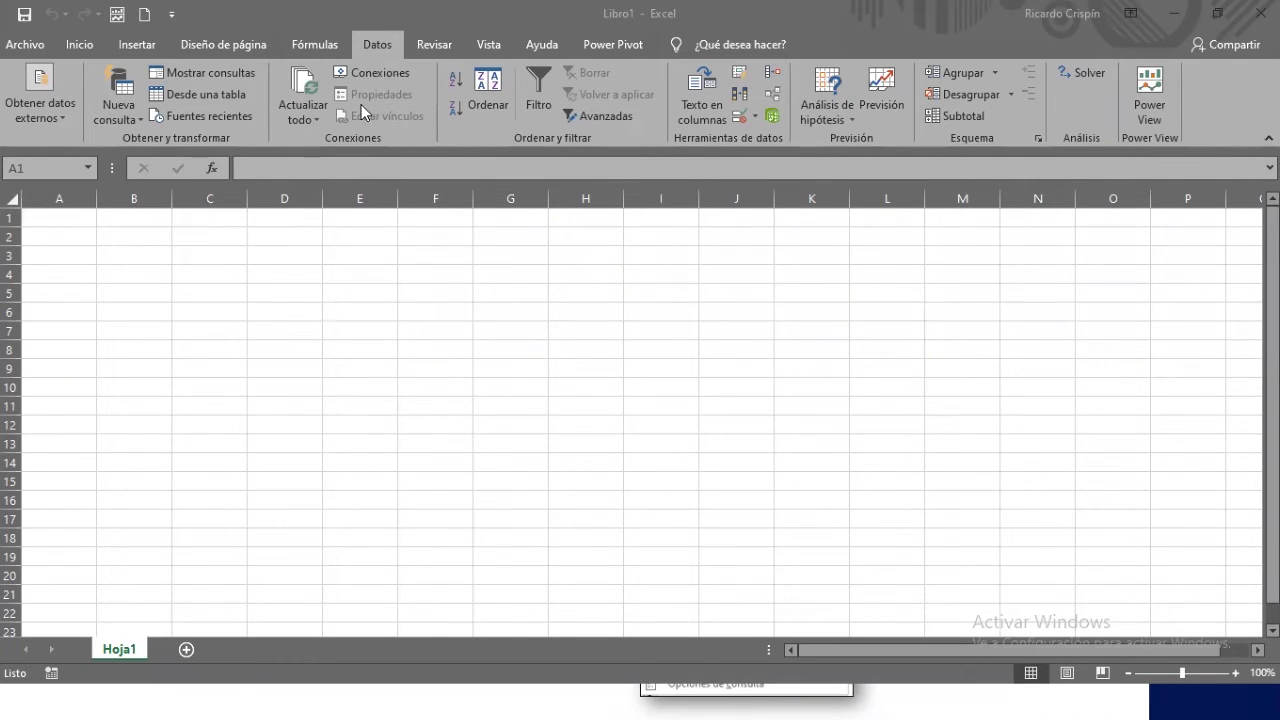
# Step: Examine the source types available for a new query: files, databases, Azure, online services and other sources
pyautogui.click(133, 117)
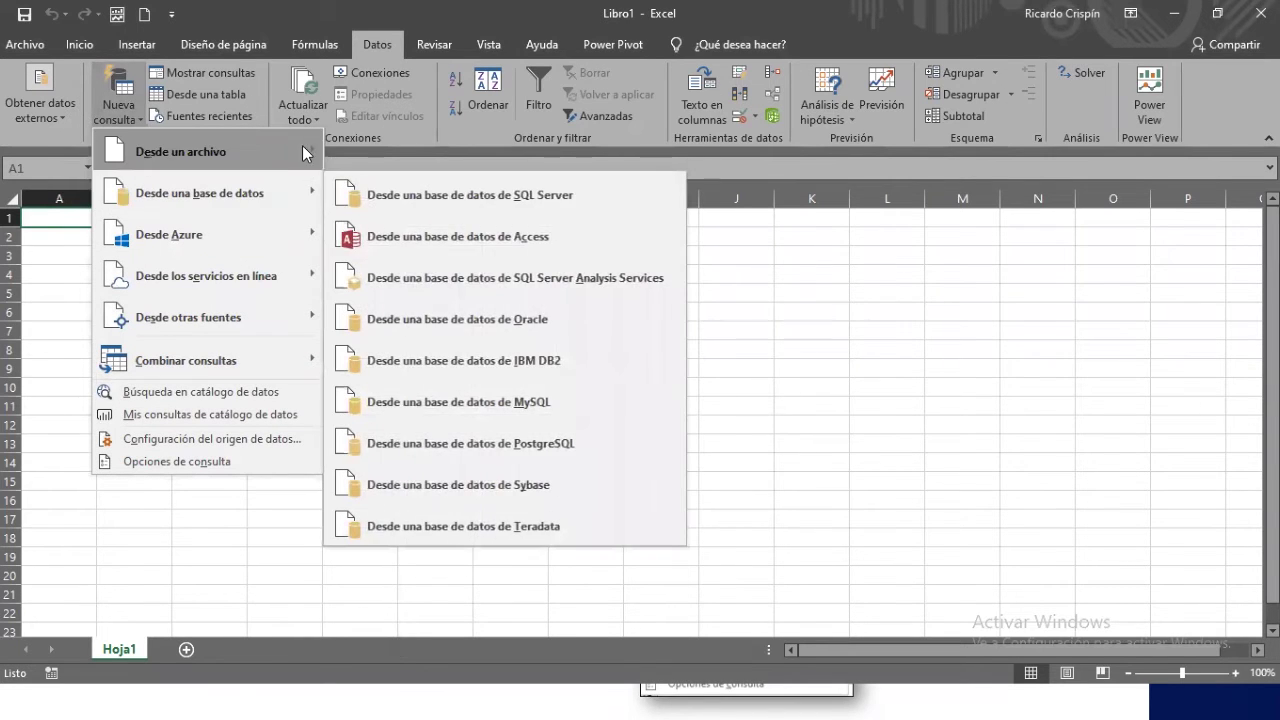
pyautogui.moveTo(276, 168)
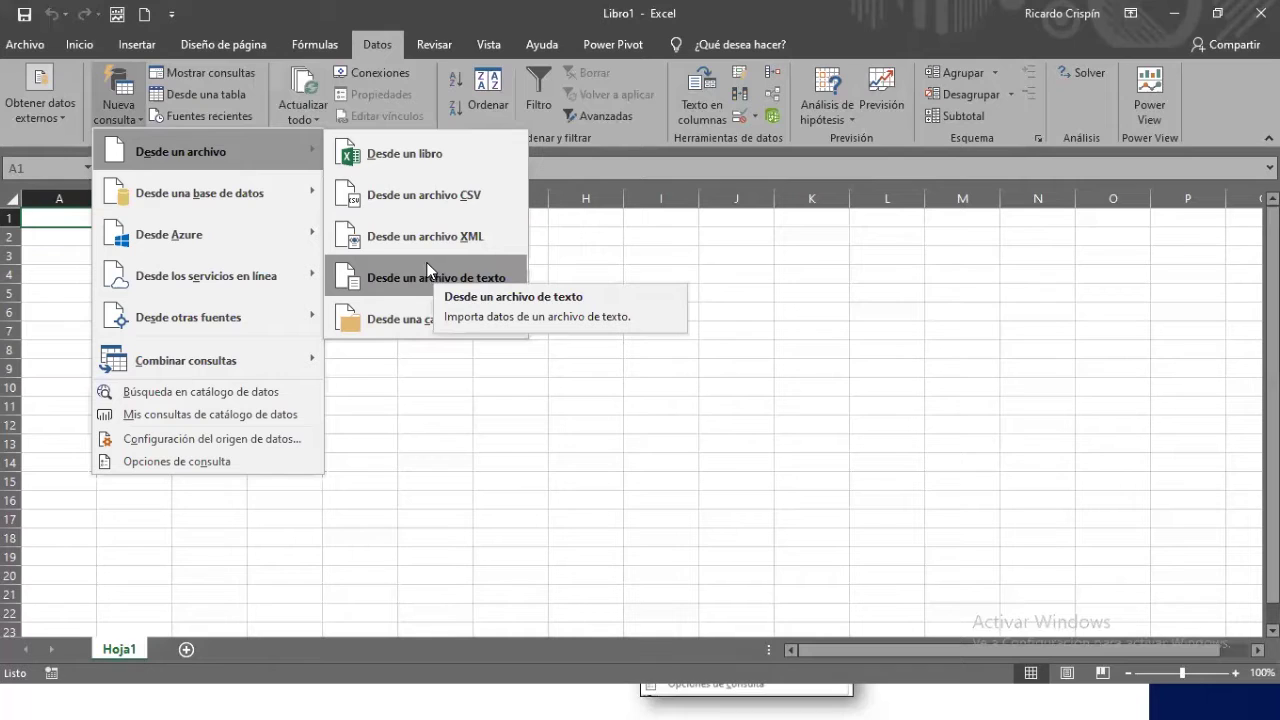
pyautogui.moveTo(302, 190)
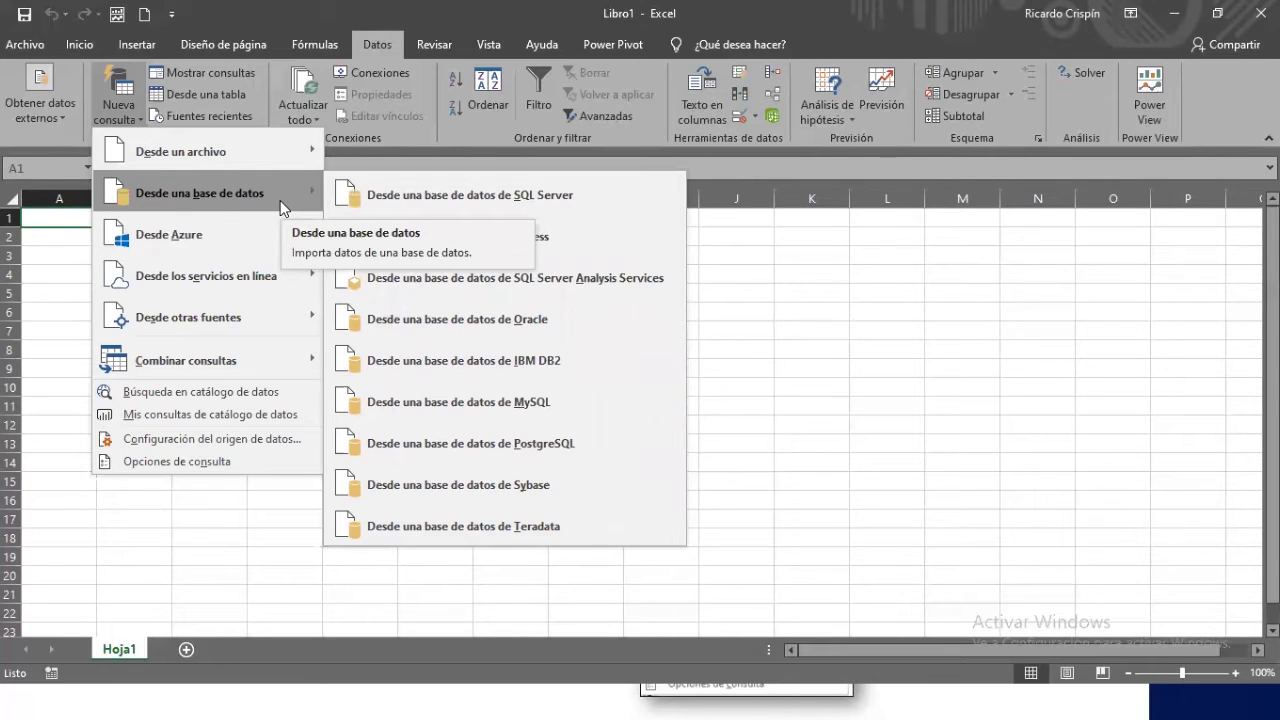
pyautogui.moveTo(267, 222)
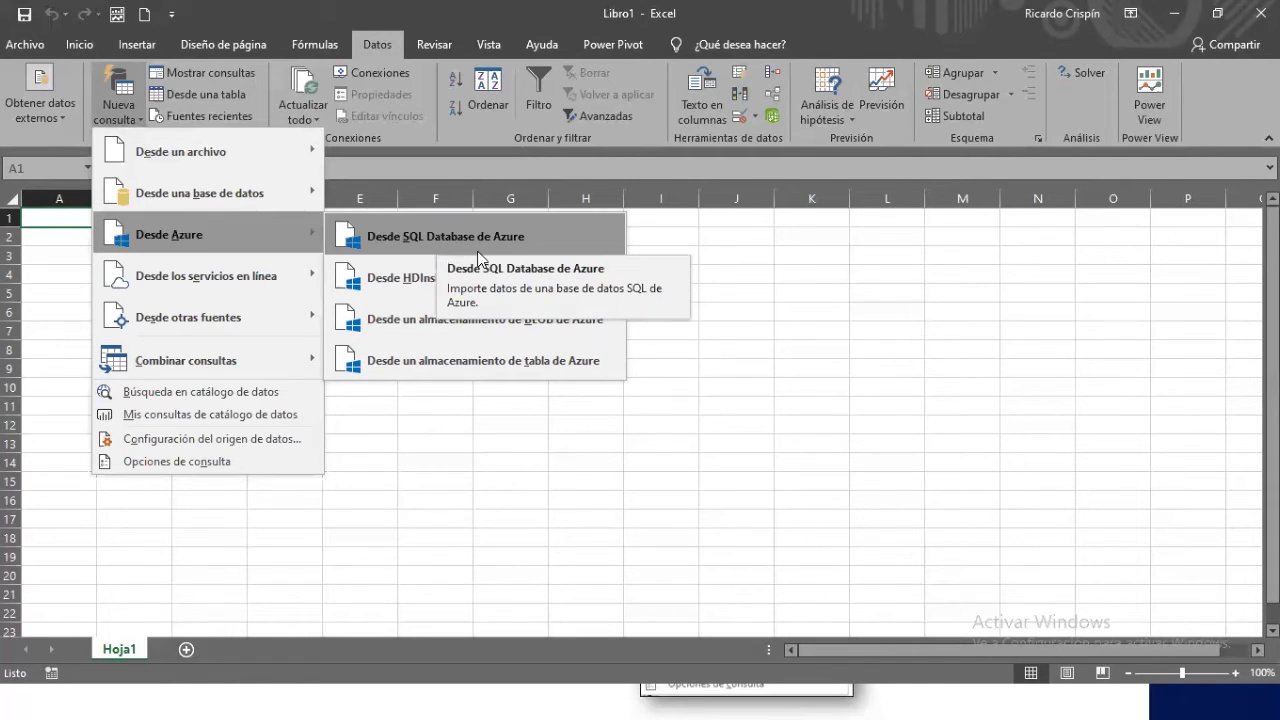
pyautogui.moveTo(223, 317)
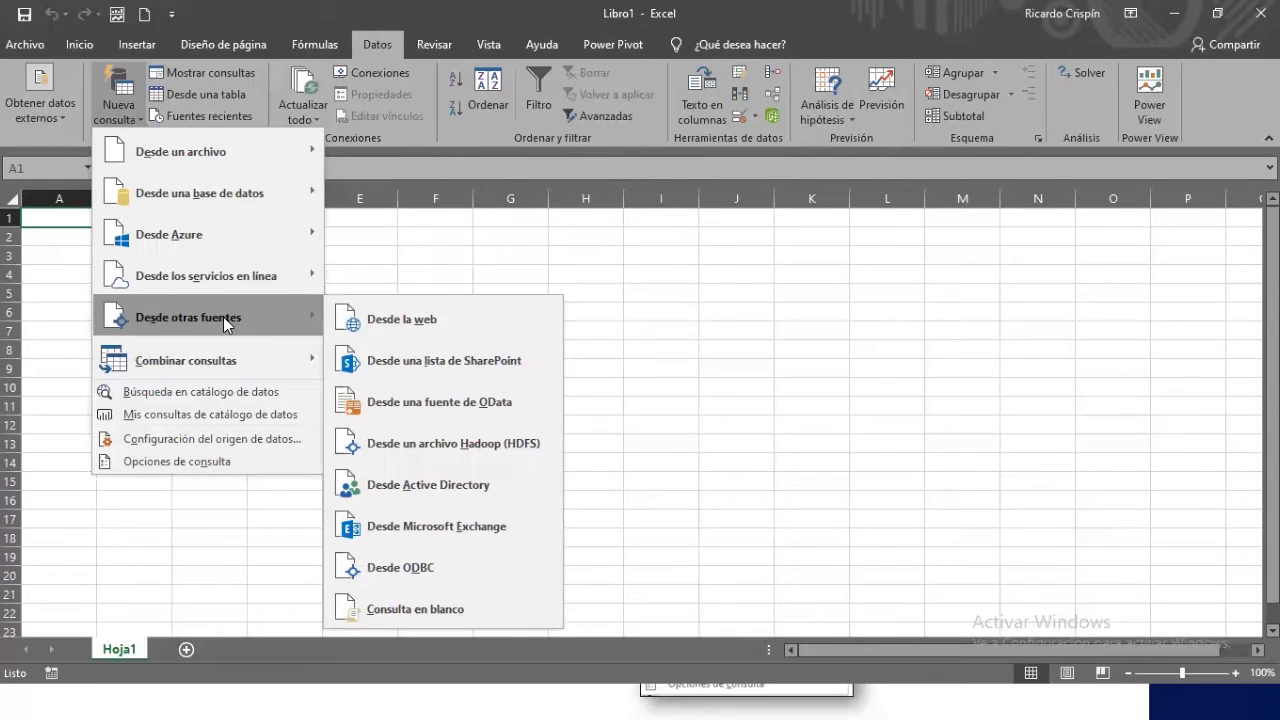
pyautogui.moveTo(220, 282)
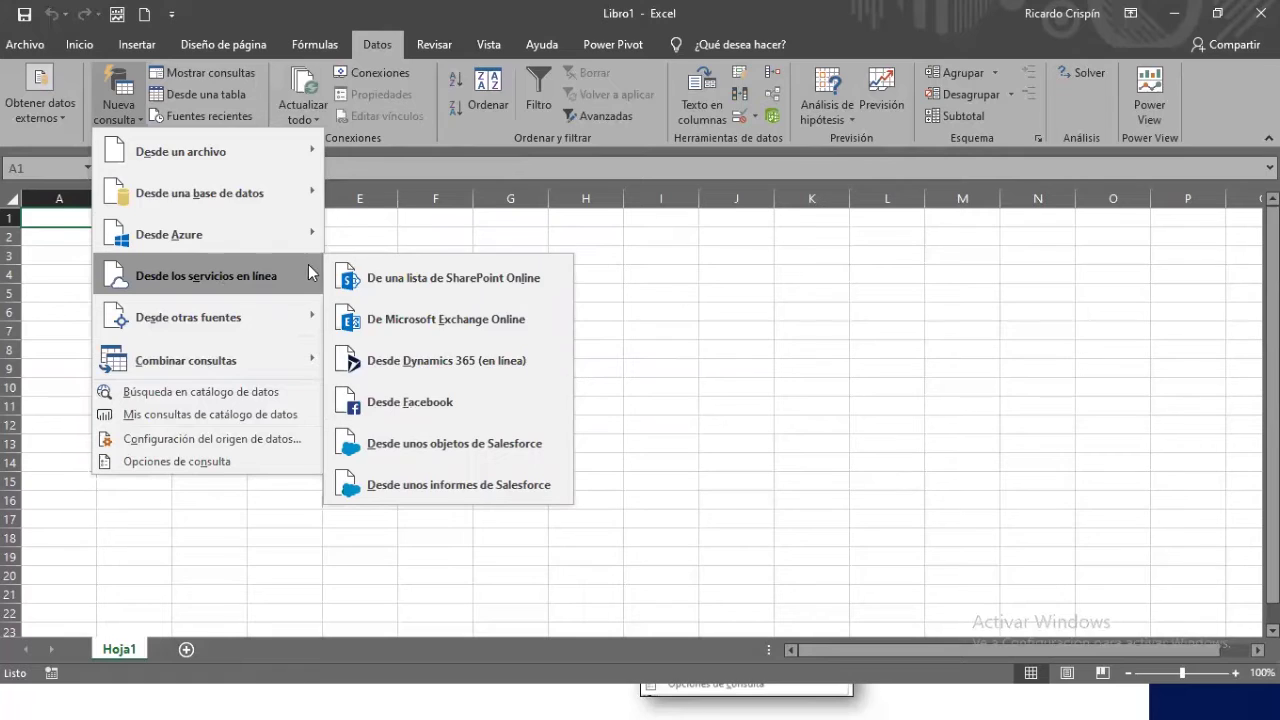
# Step: Start a new query from a workbook and import Producto from Escritorio > BASES > Sesión 1 > EXTRACCIONES > EXCEL
pyautogui.moveTo(237, 149)
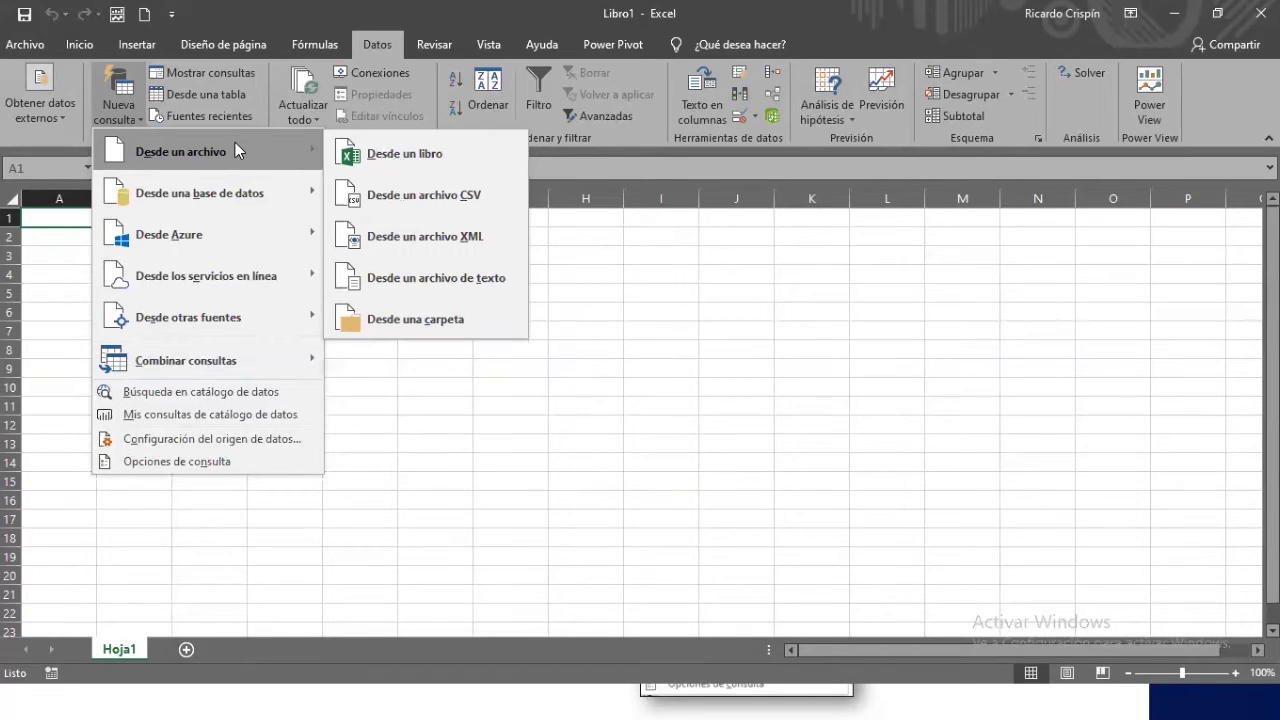
pyautogui.click(447, 155)
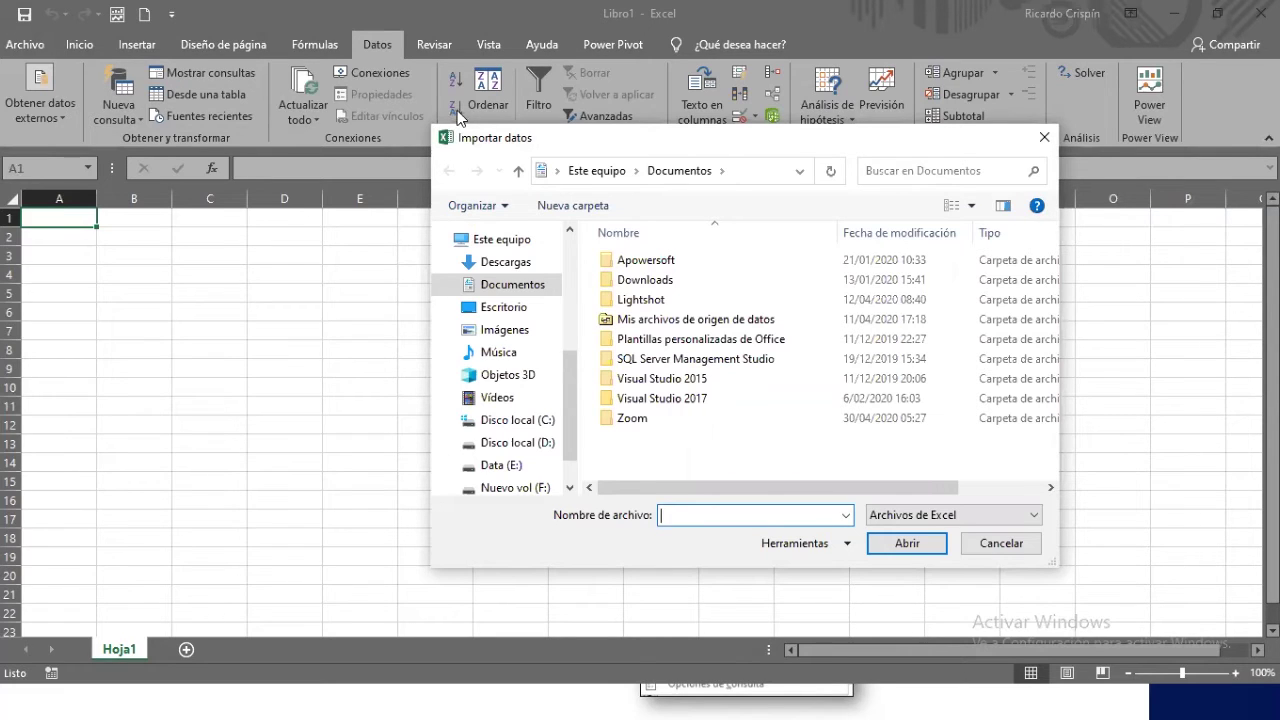
pyautogui.click(503, 307)
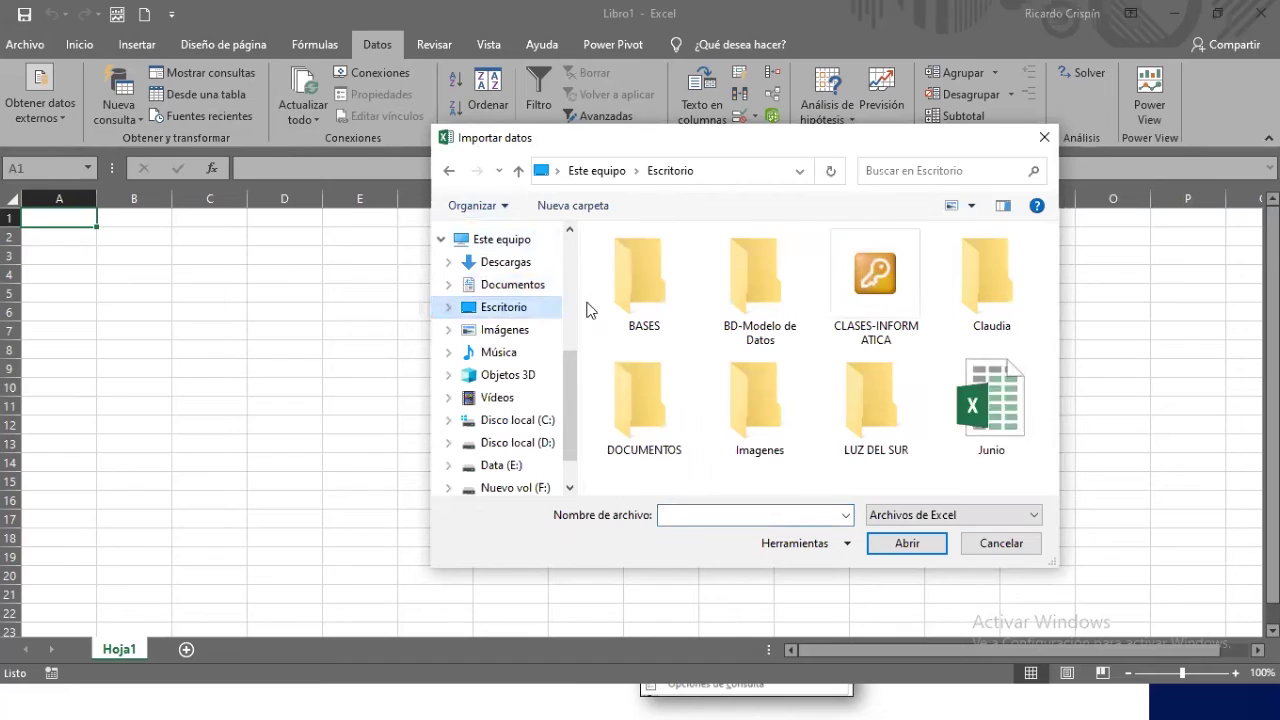
pyautogui.click(662, 259)
pyautogui.doubleClick(662, 259)
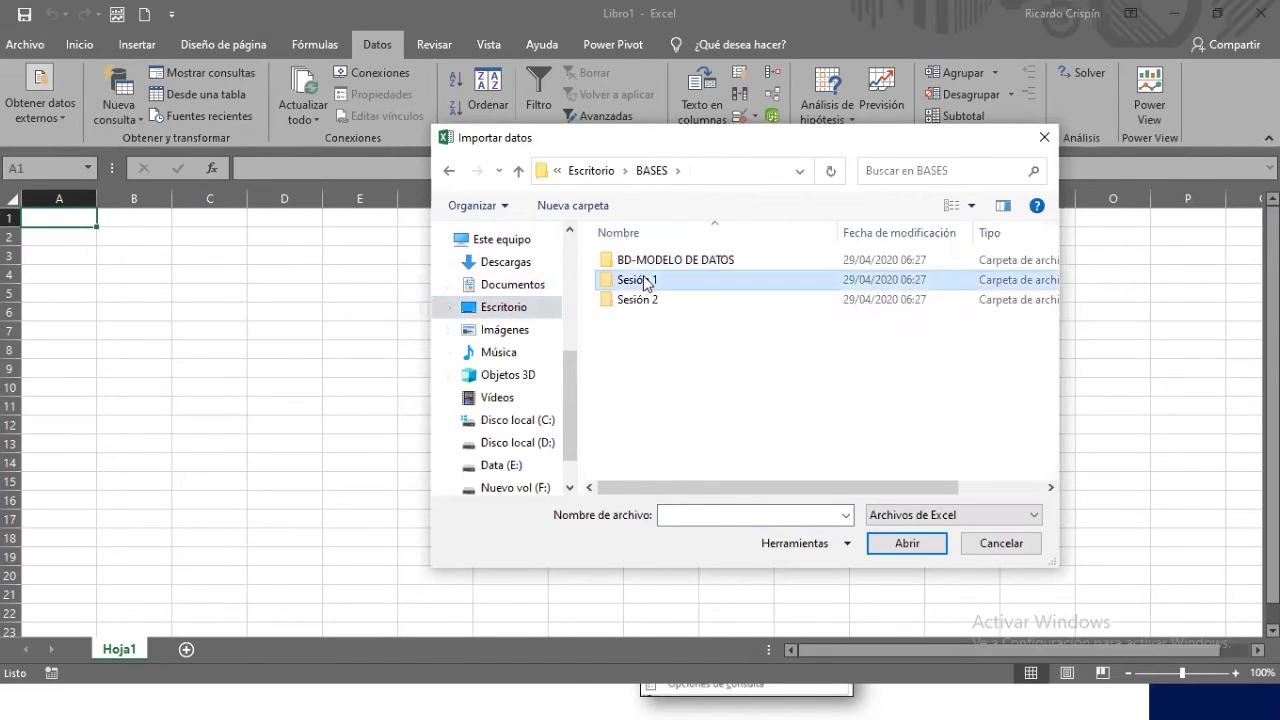
pyautogui.doubleClick(641, 279)
pyautogui.doubleClick(615, 262)
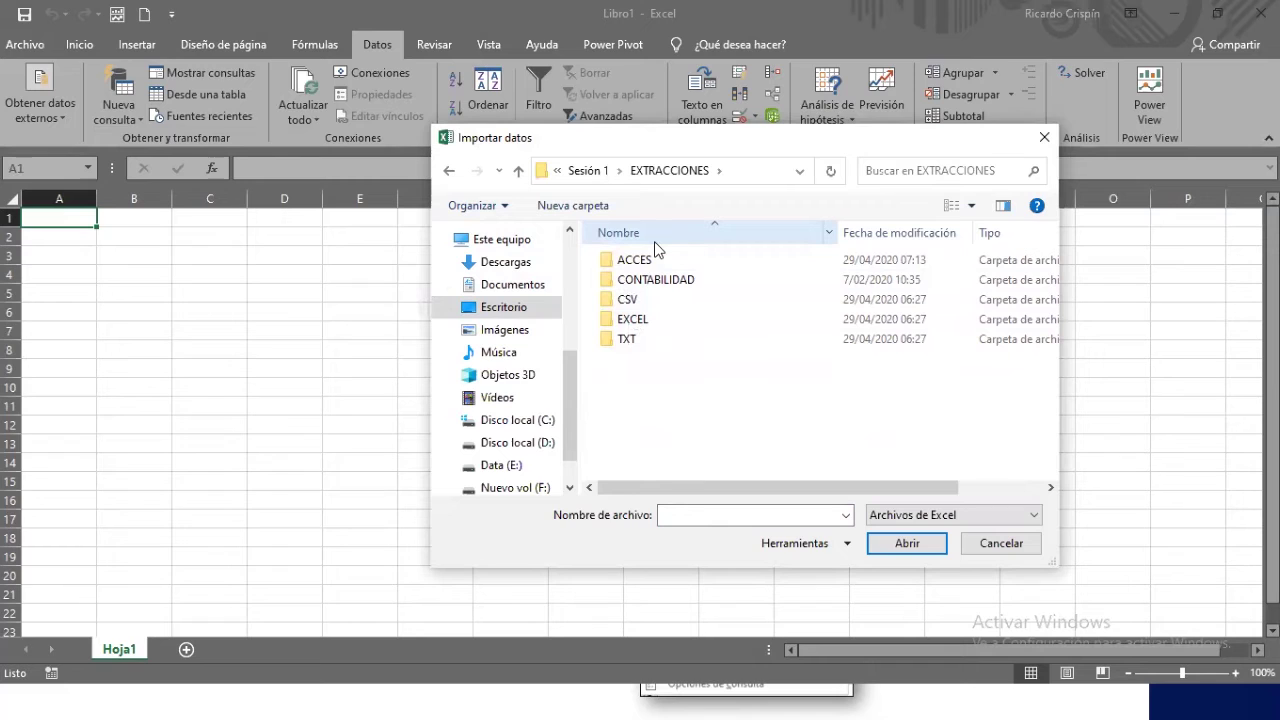
pyautogui.doubleClick(756, 319)
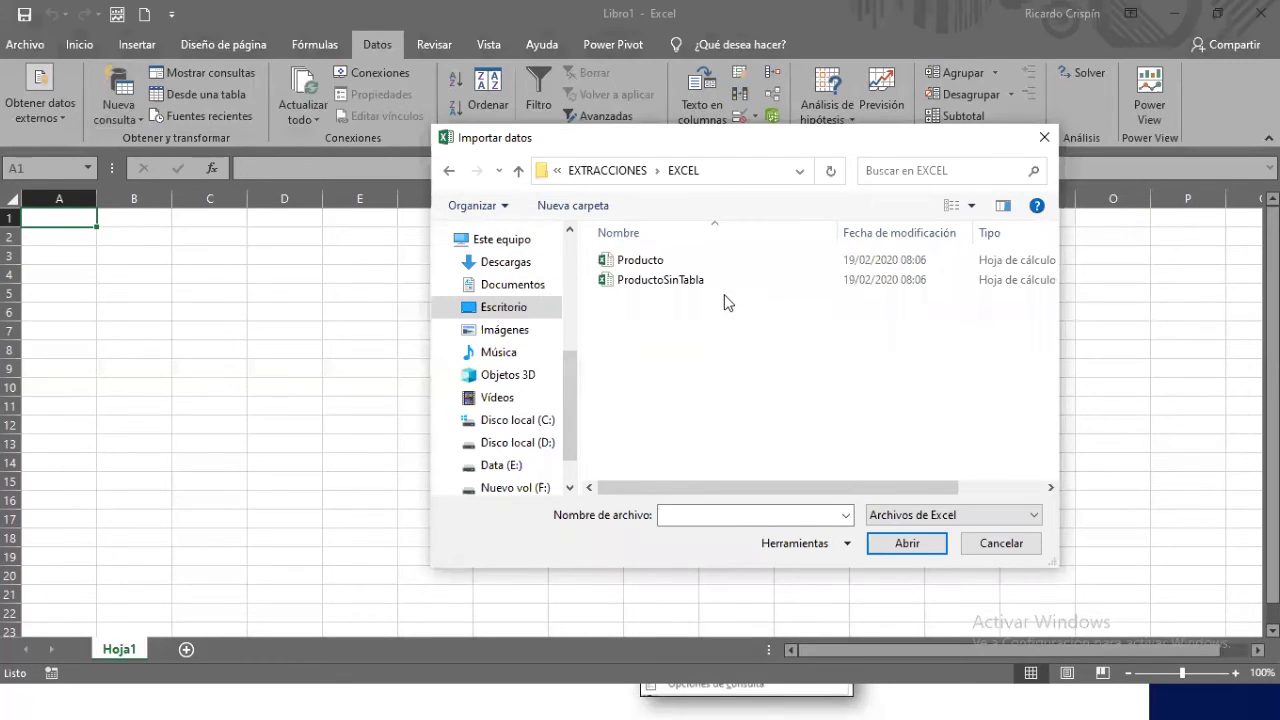
pyautogui.click(705, 260)
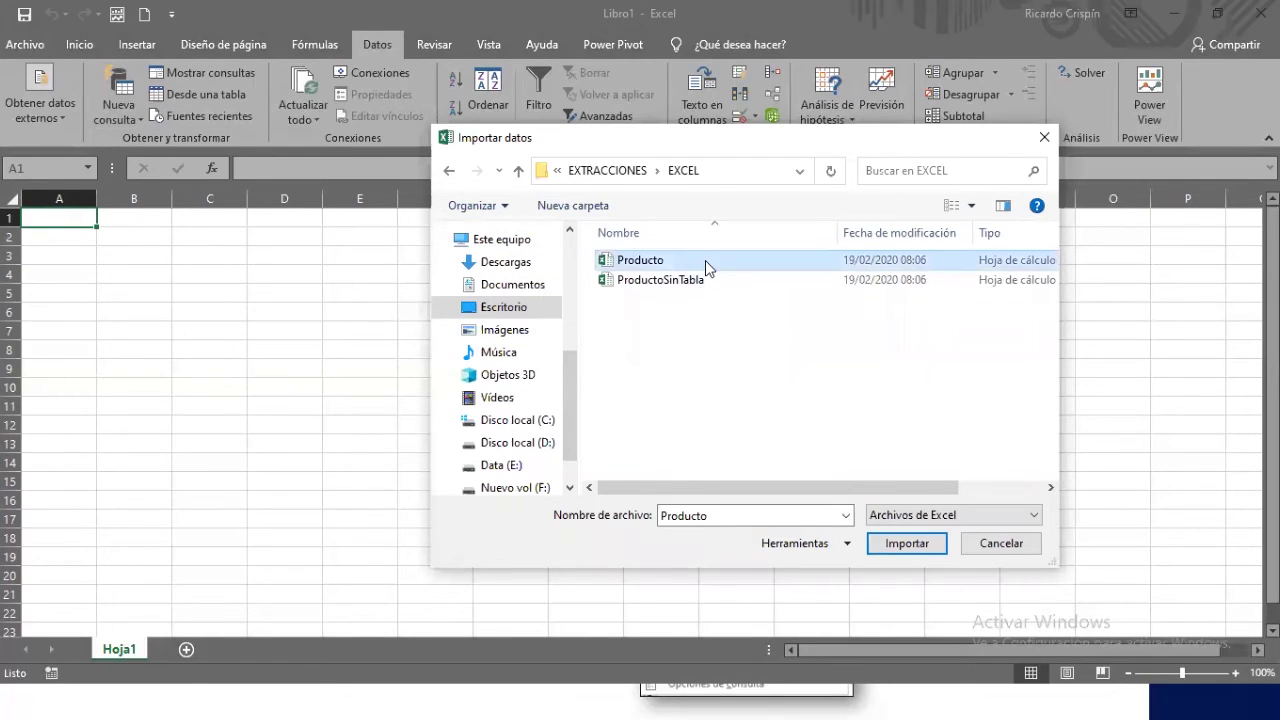
pyautogui.click(916, 543)
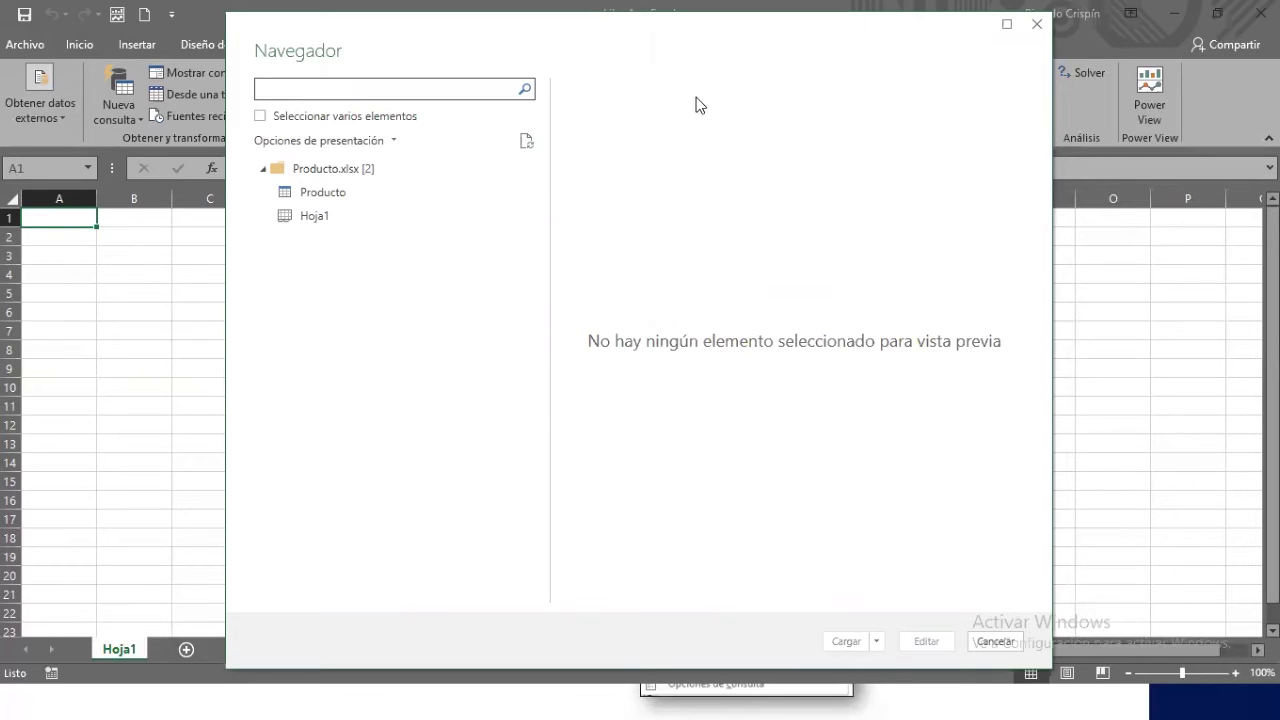
# Step: Reposition the Navegador window and enable selecting several elements for Producto.xlsx
pyautogui.moveTo(686, 37); pyautogui.dragTo(963, 69)
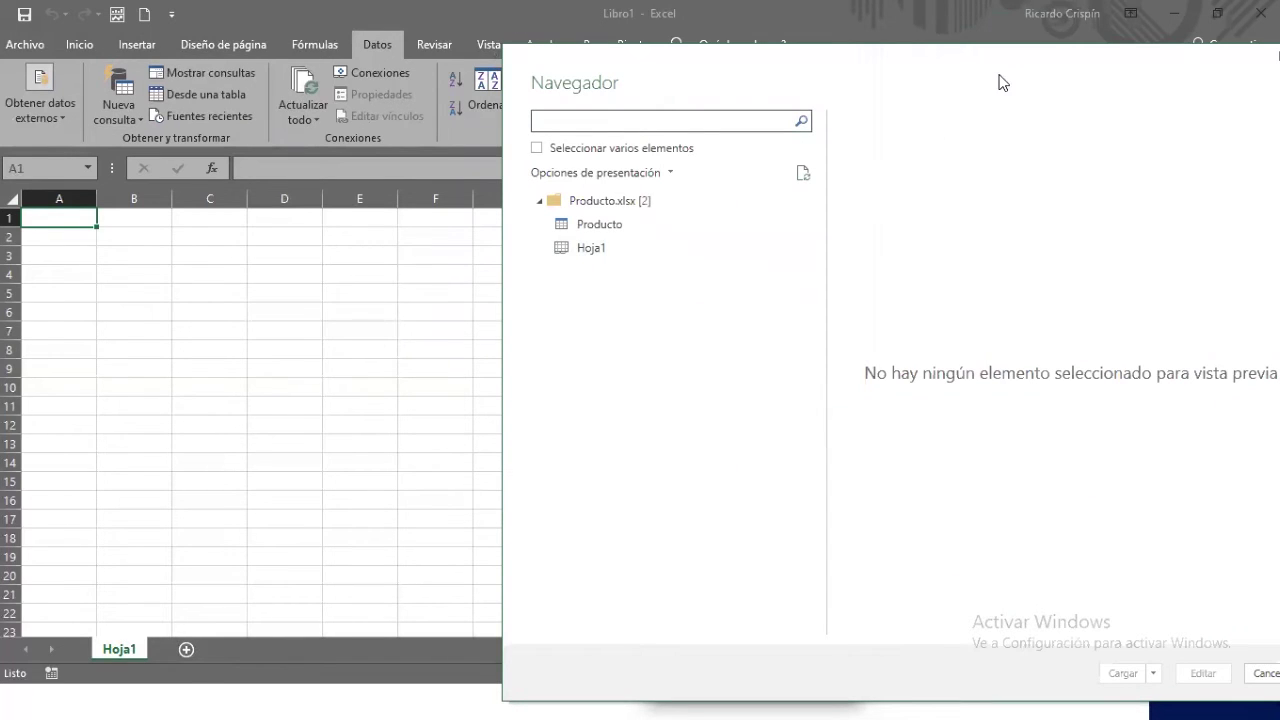
pyautogui.moveTo(1003, 82); pyautogui.dragTo(691, 47)
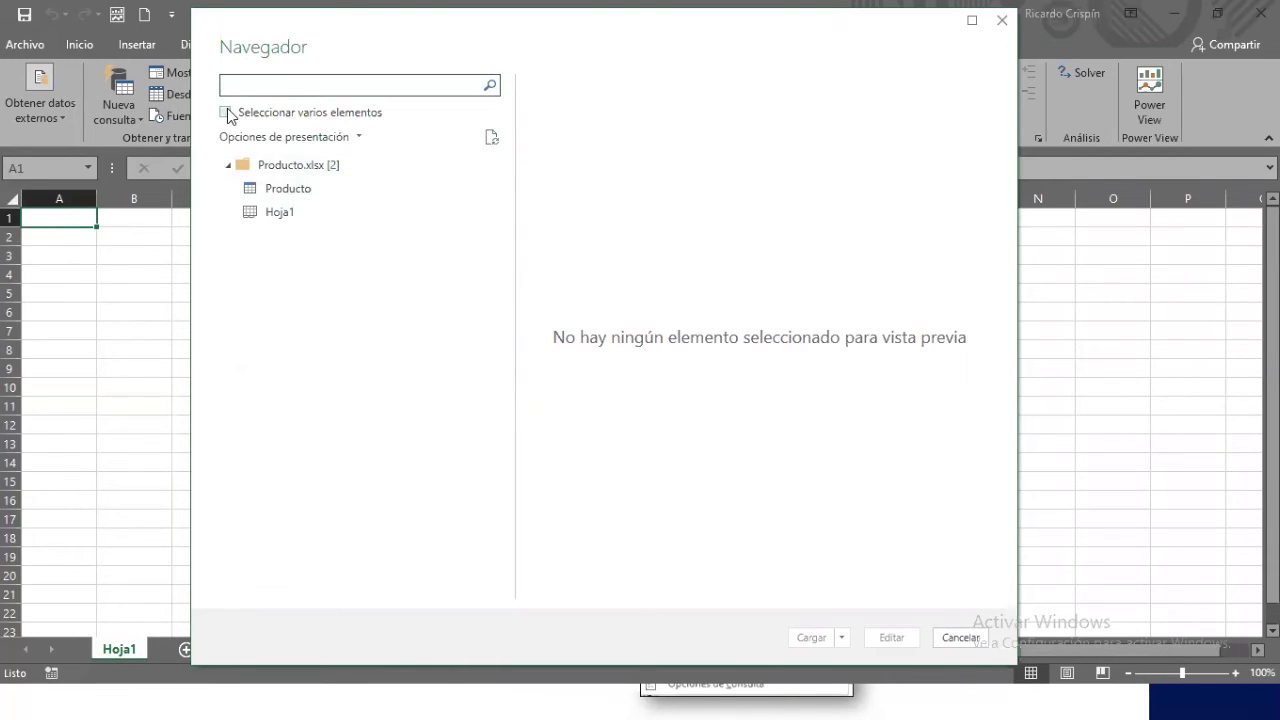
pyautogui.click(300, 190)
pyautogui.click(225, 112)
pyautogui.moveTo(511, 34); pyautogui.dragTo(534, 35)
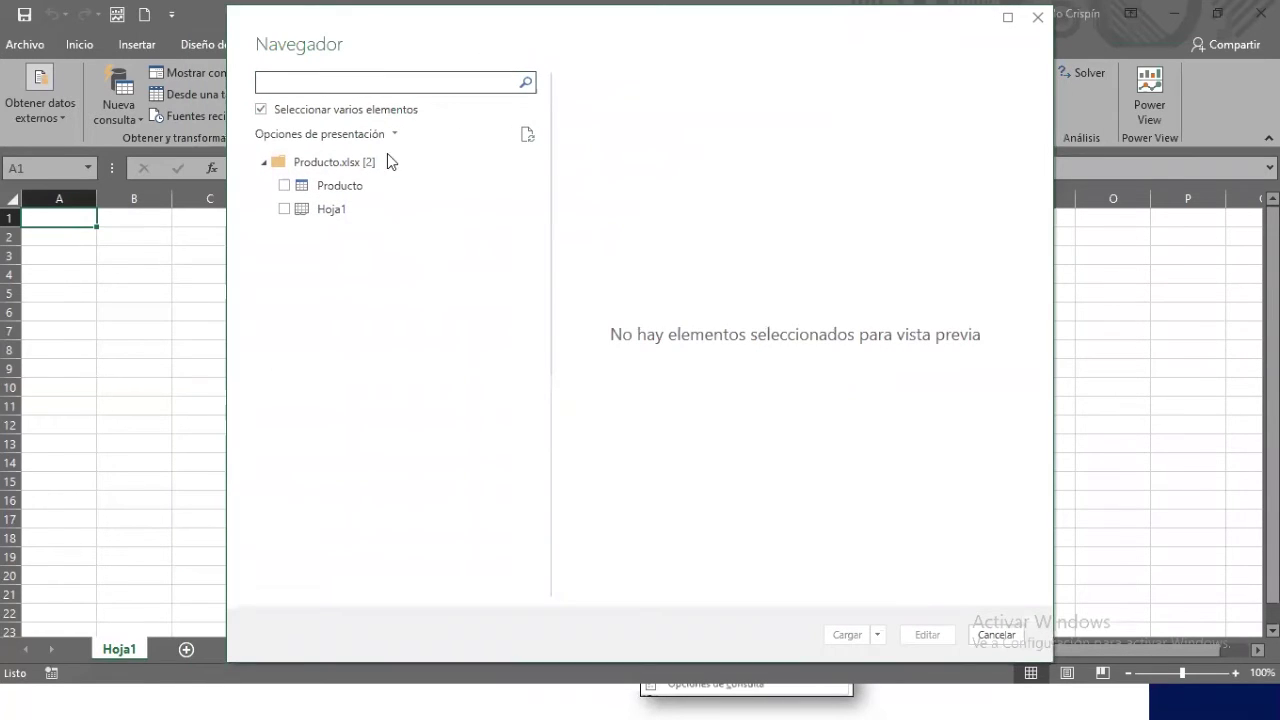
# Step: Compare the previews of the Producto table and the Hoja1 sheet inside Producto.xlsx
pyautogui.click(345, 190)
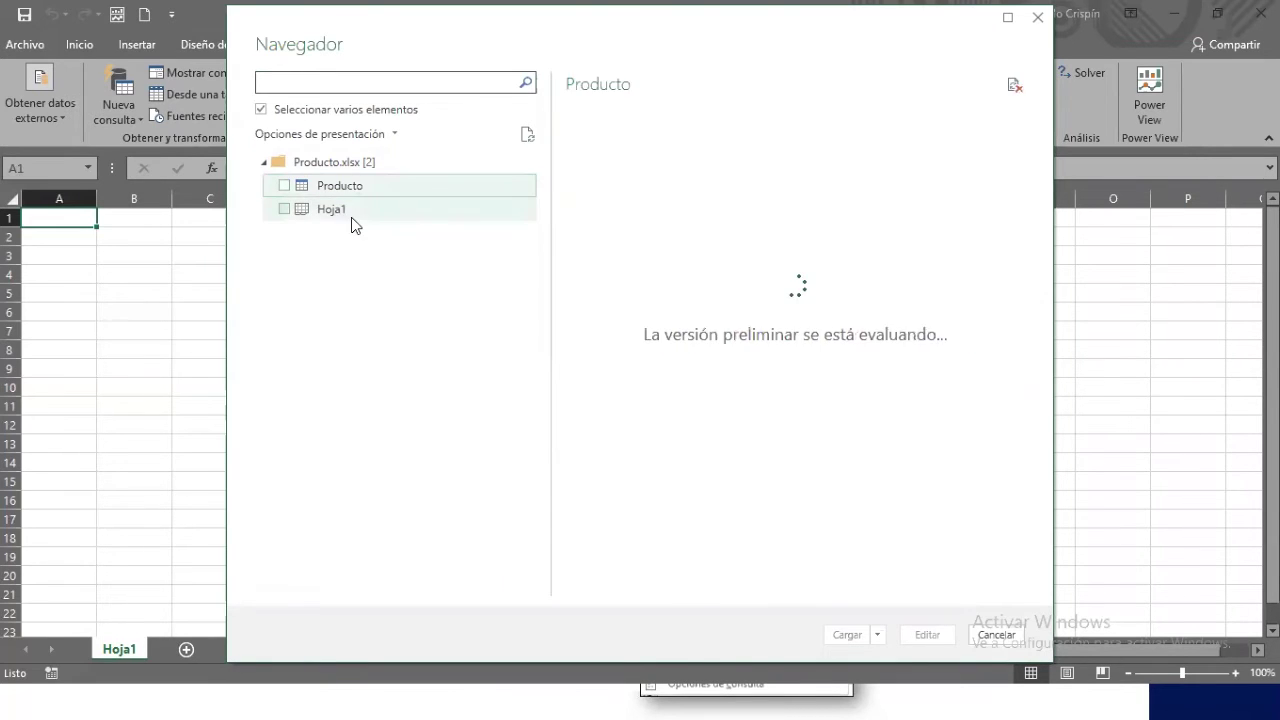
pyautogui.click(351, 209)
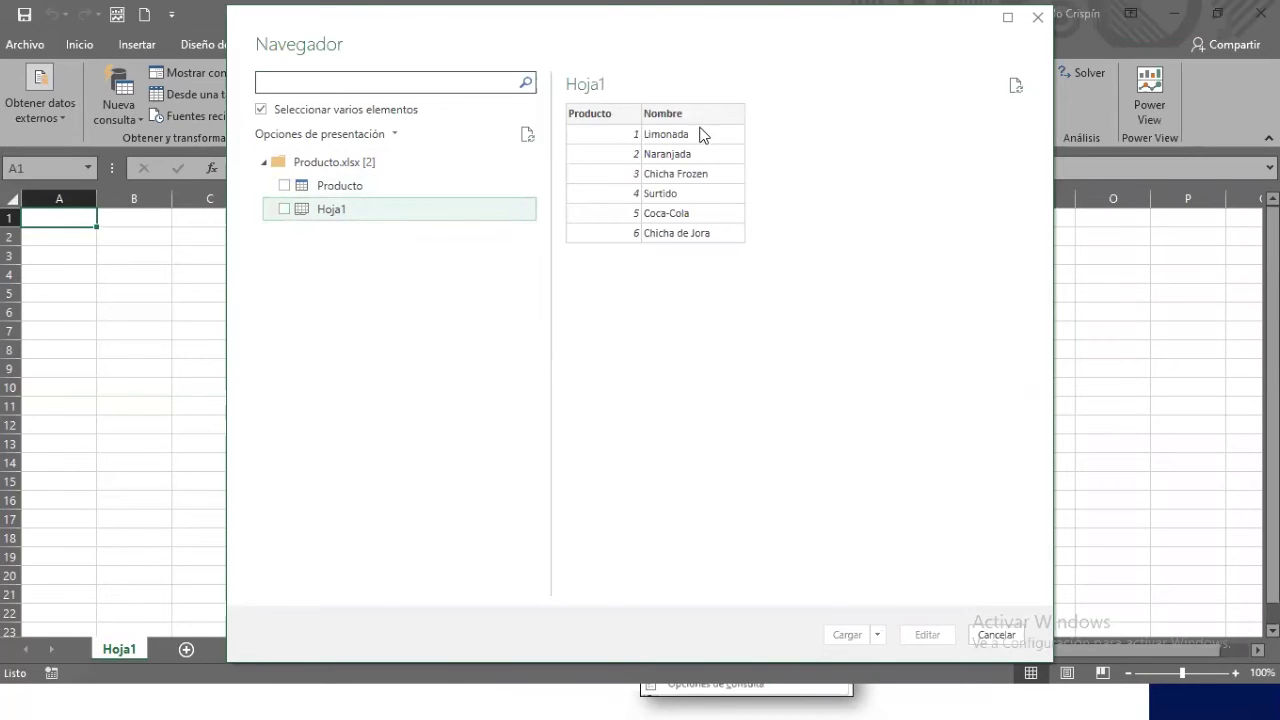
pyautogui.click(400, 189)
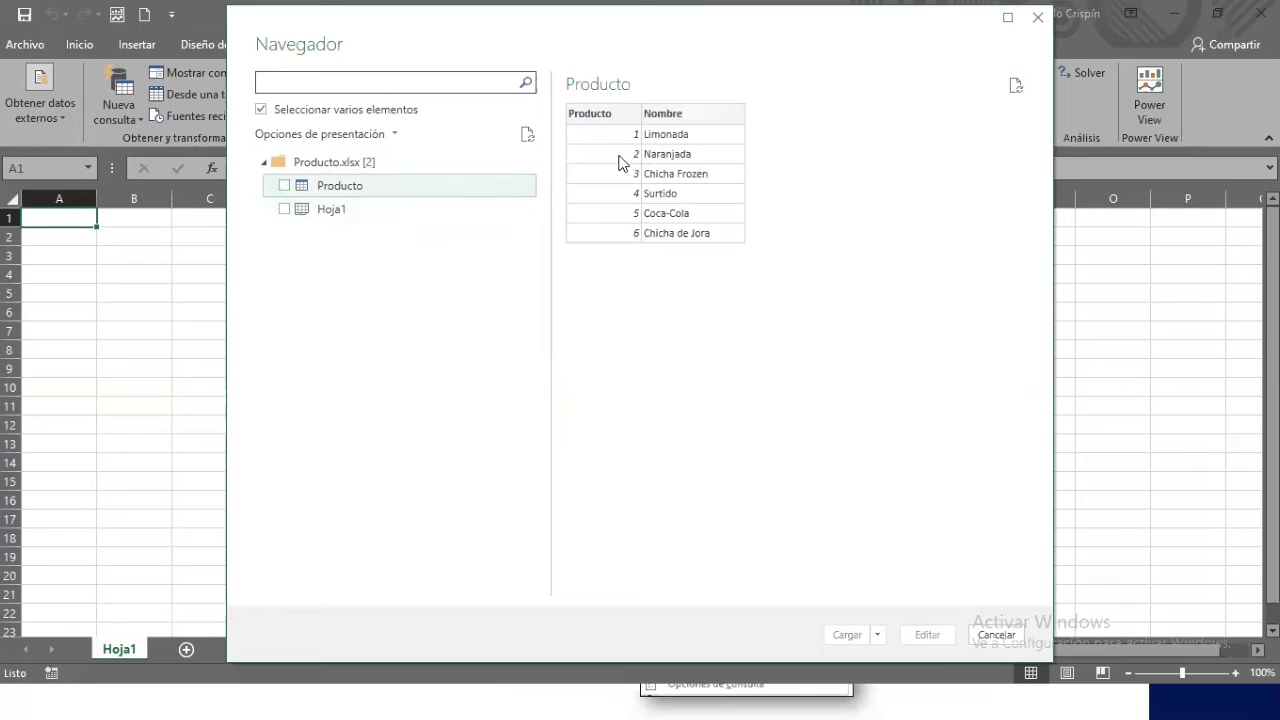
pyautogui.click(451, 208)
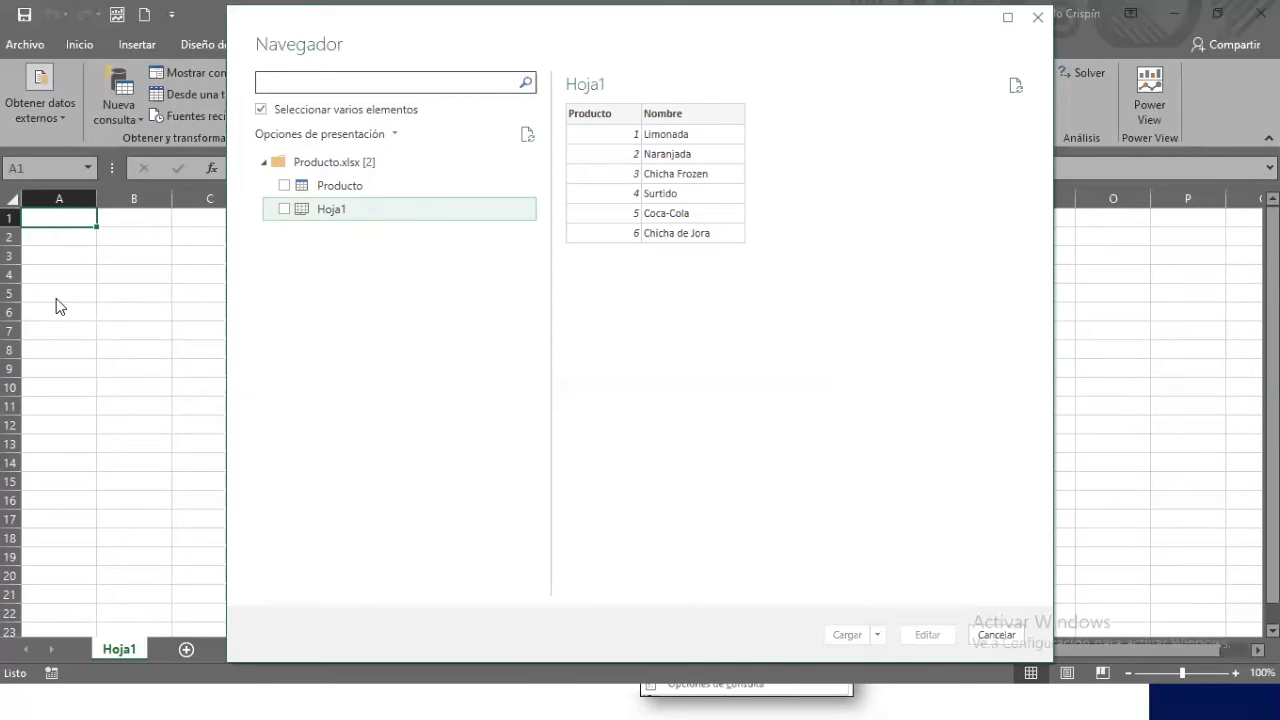
pyautogui.click(309, 180)
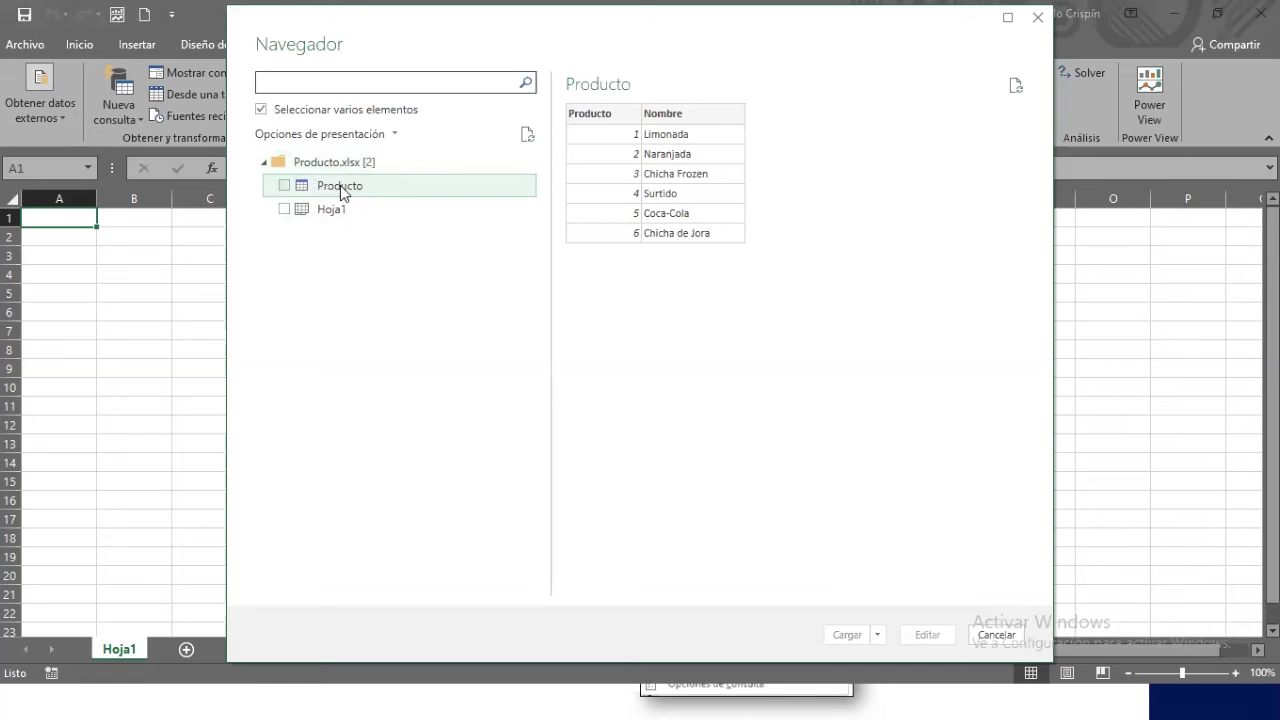
pyautogui.click(333, 207)
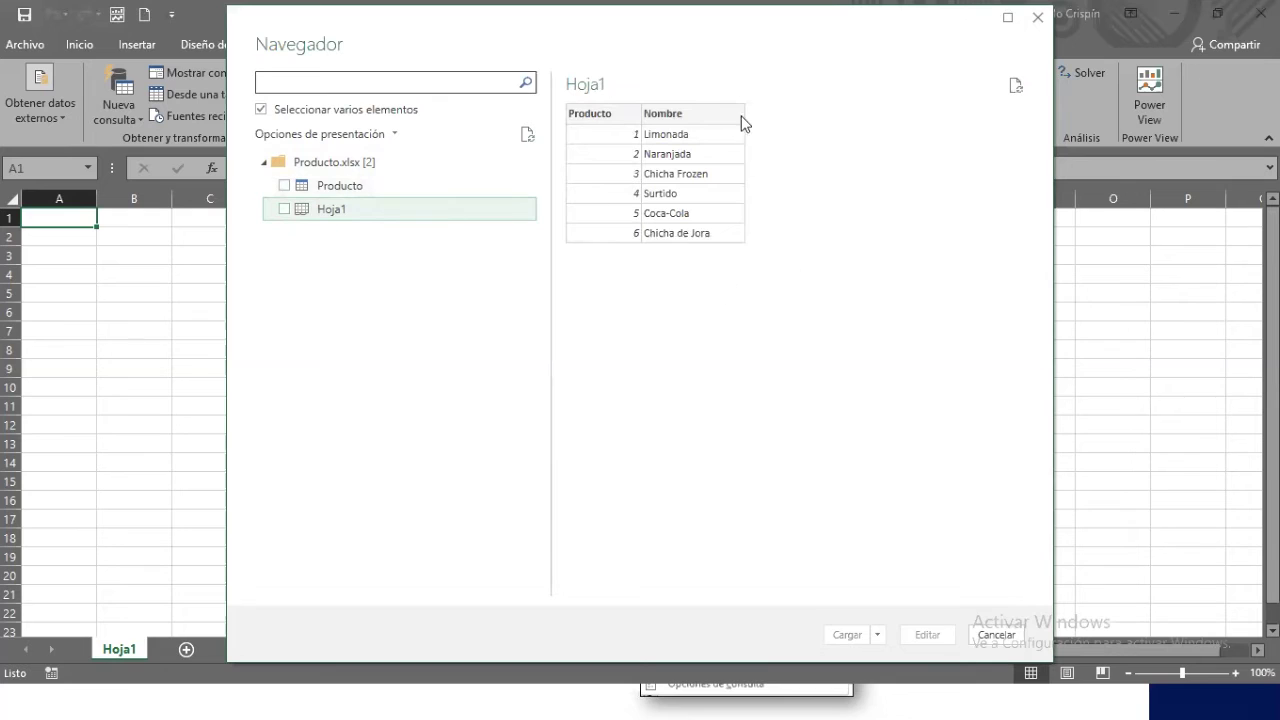
pyautogui.click(407, 189)
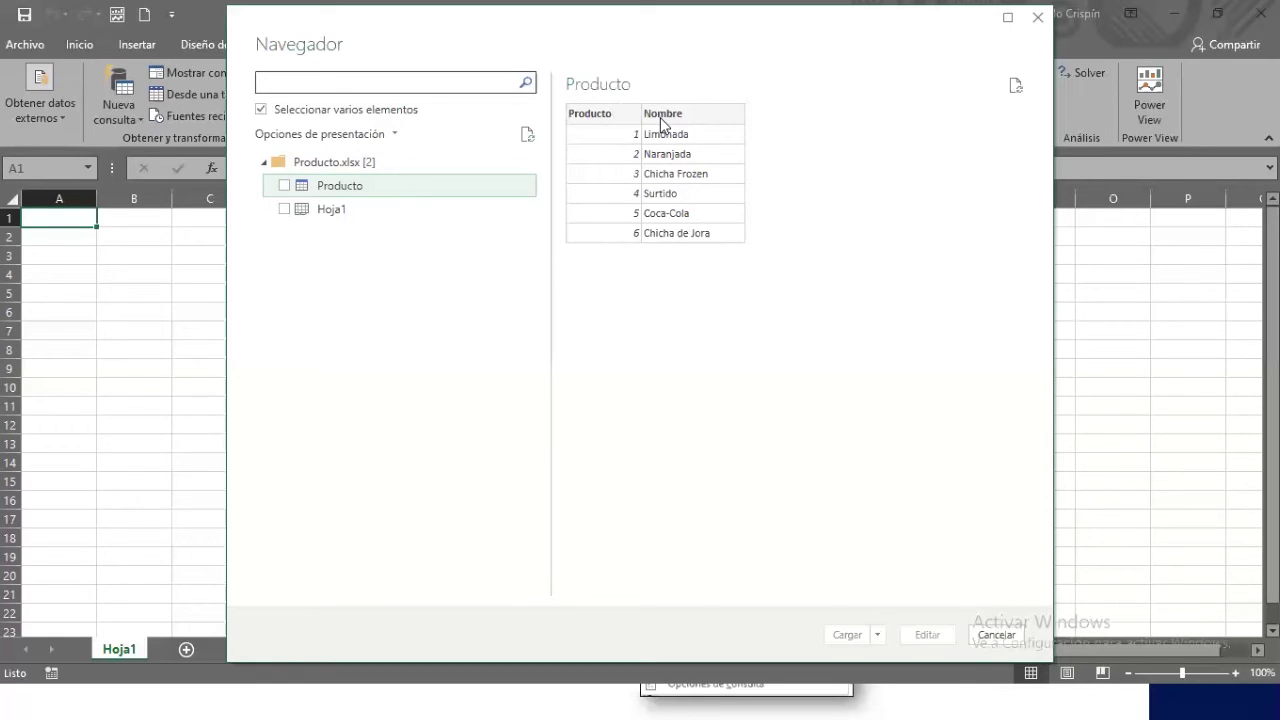
pyautogui.click(291, 212)
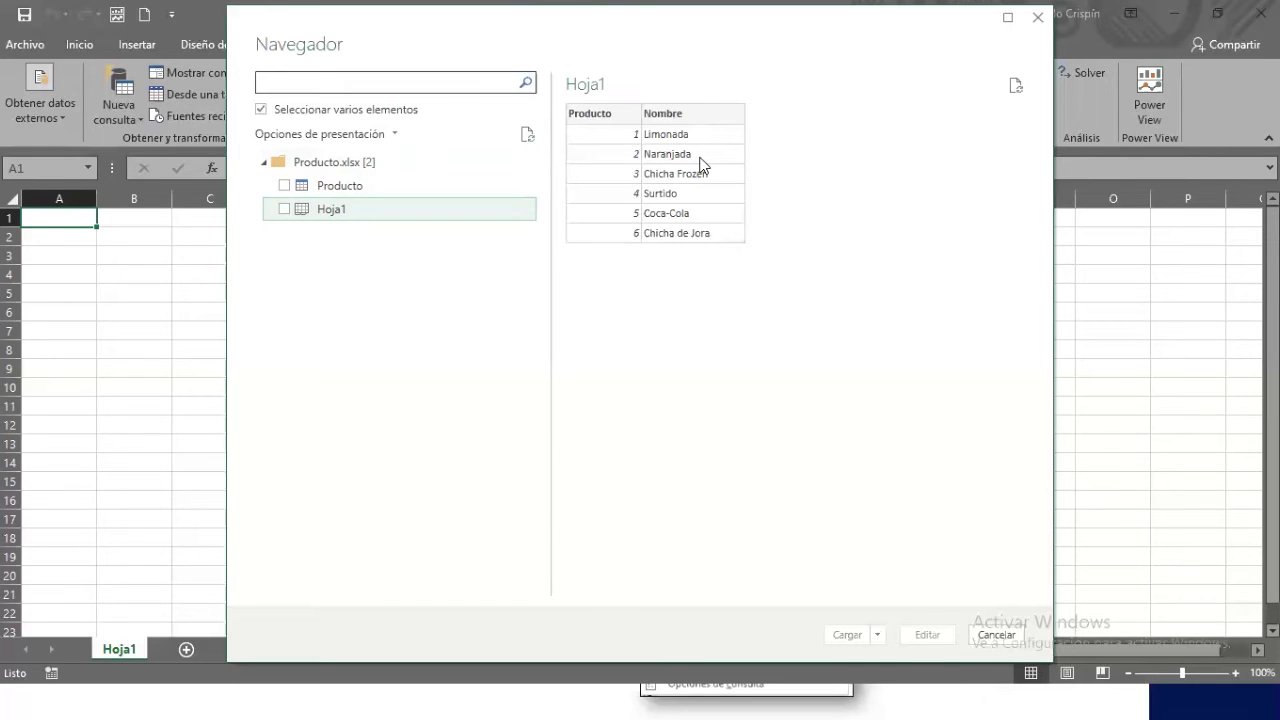
pyautogui.click(440, 187)
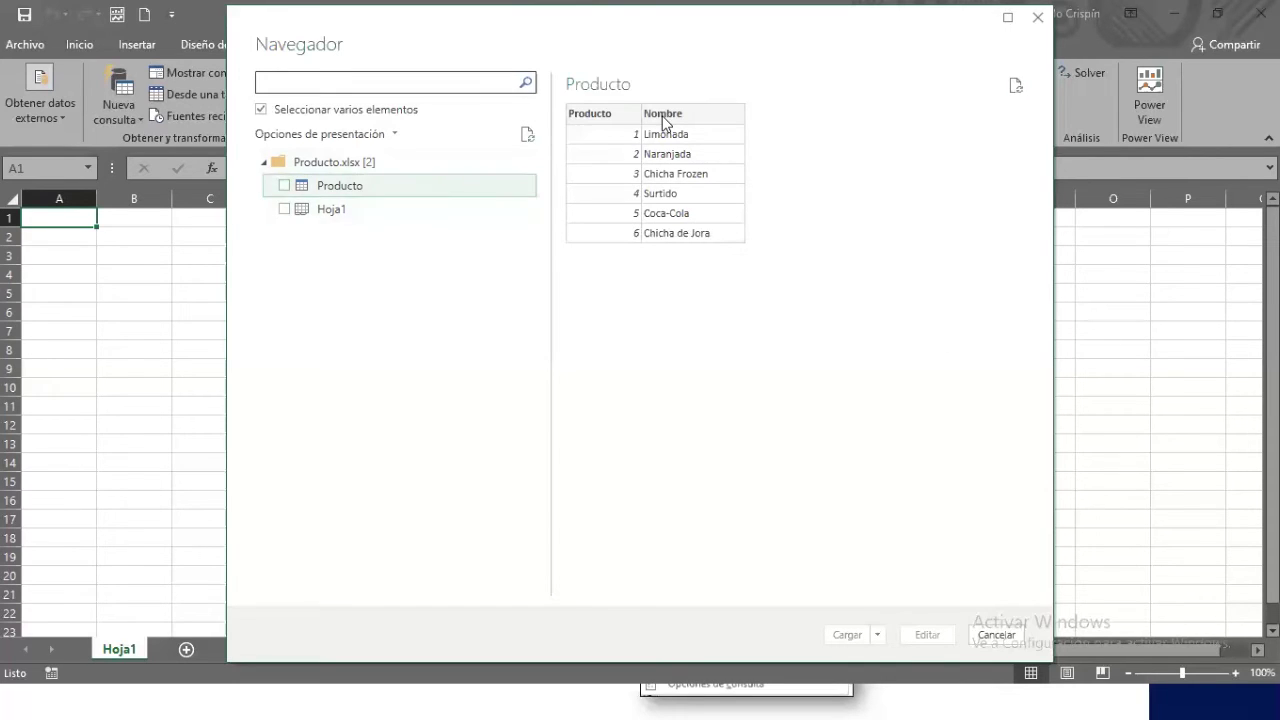
pyautogui.click(429, 209)
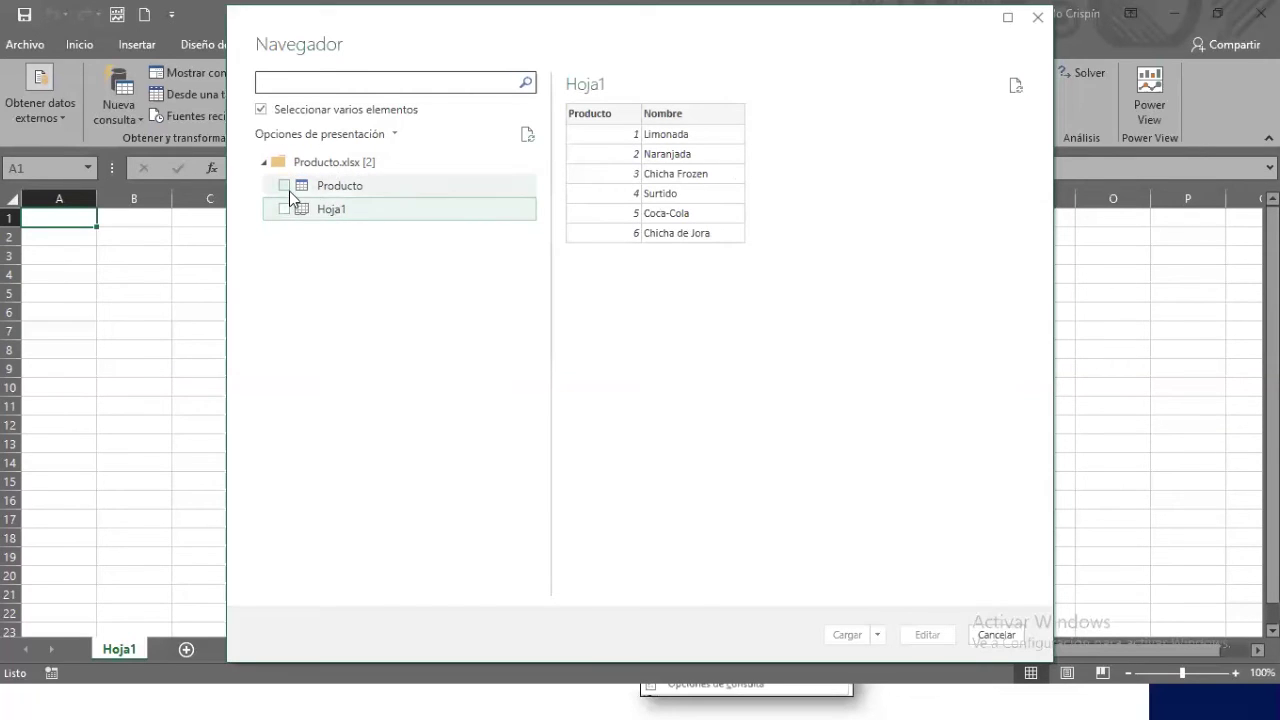
pyautogui.click(321, 193)
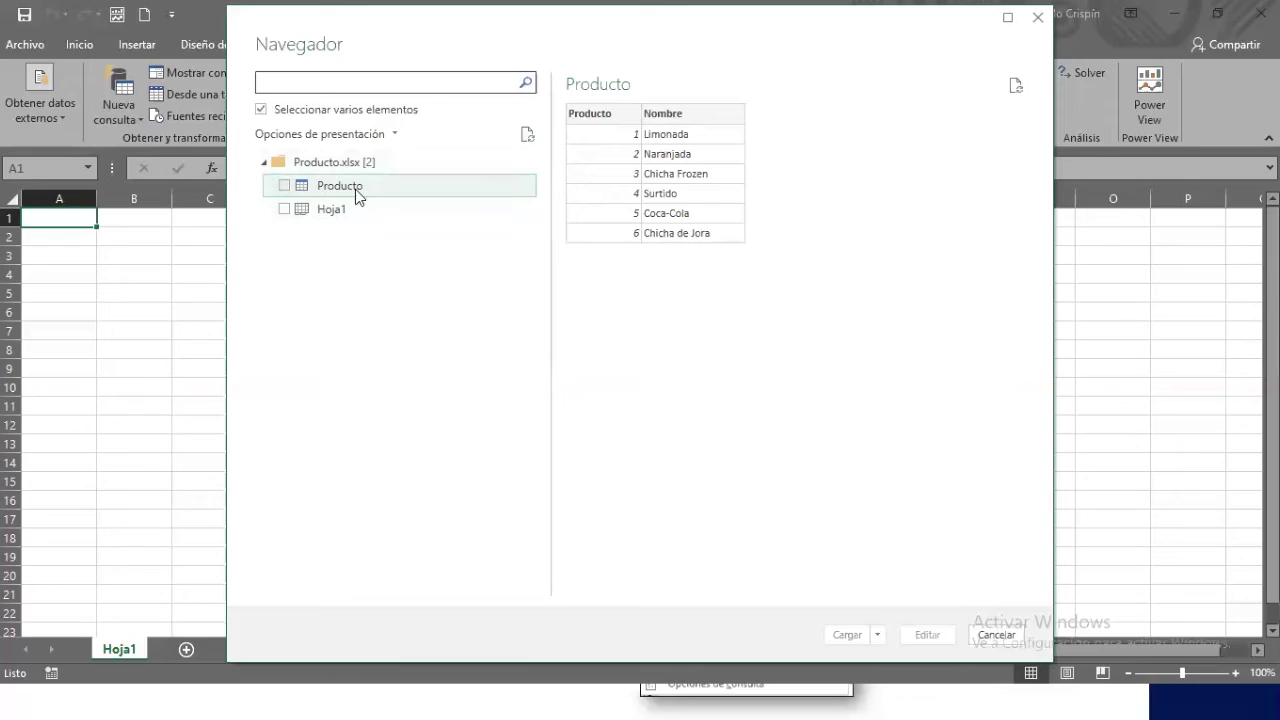
# Step: Select the Producto table for import and open it for editing in the Power Query editor
pyautogui.click(285, 187)
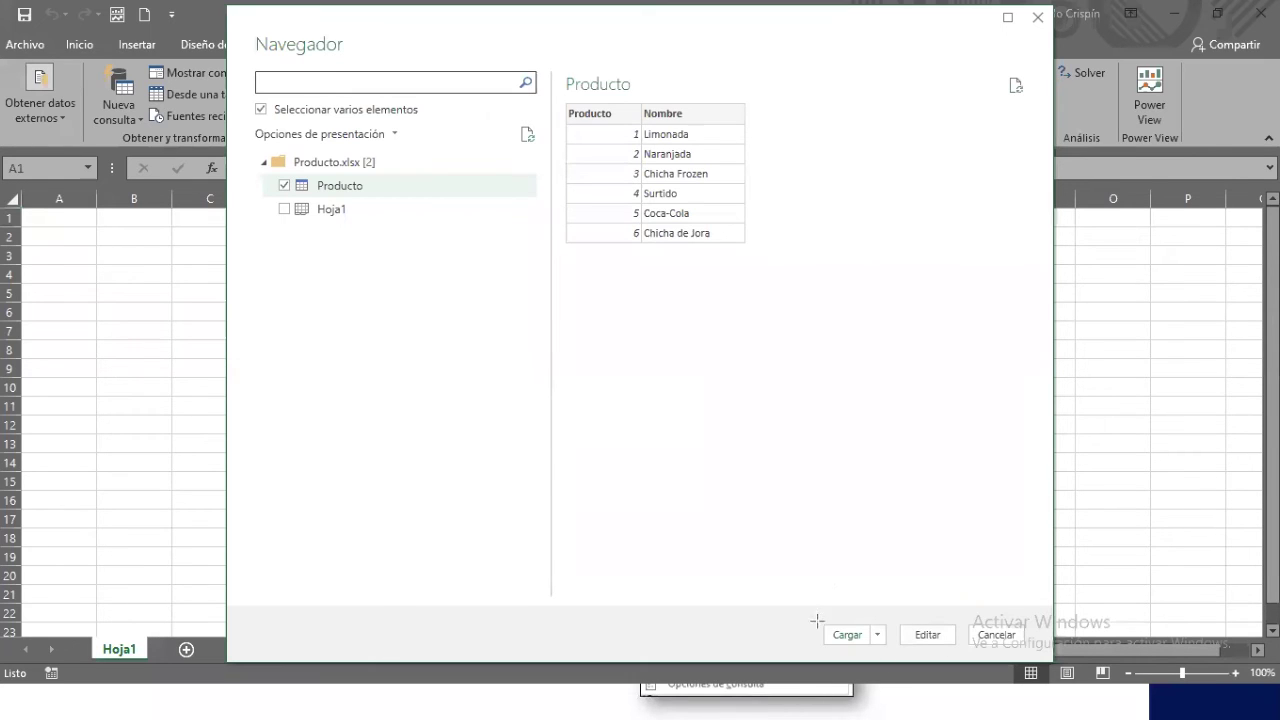
pyautogui.moveTo(815, 618)
pyautogui.mouseDown()
pyautogui.moveTo(1066, 660)
pyautogui.moveTo(1040, 658)
pyautogui.mouseUp()
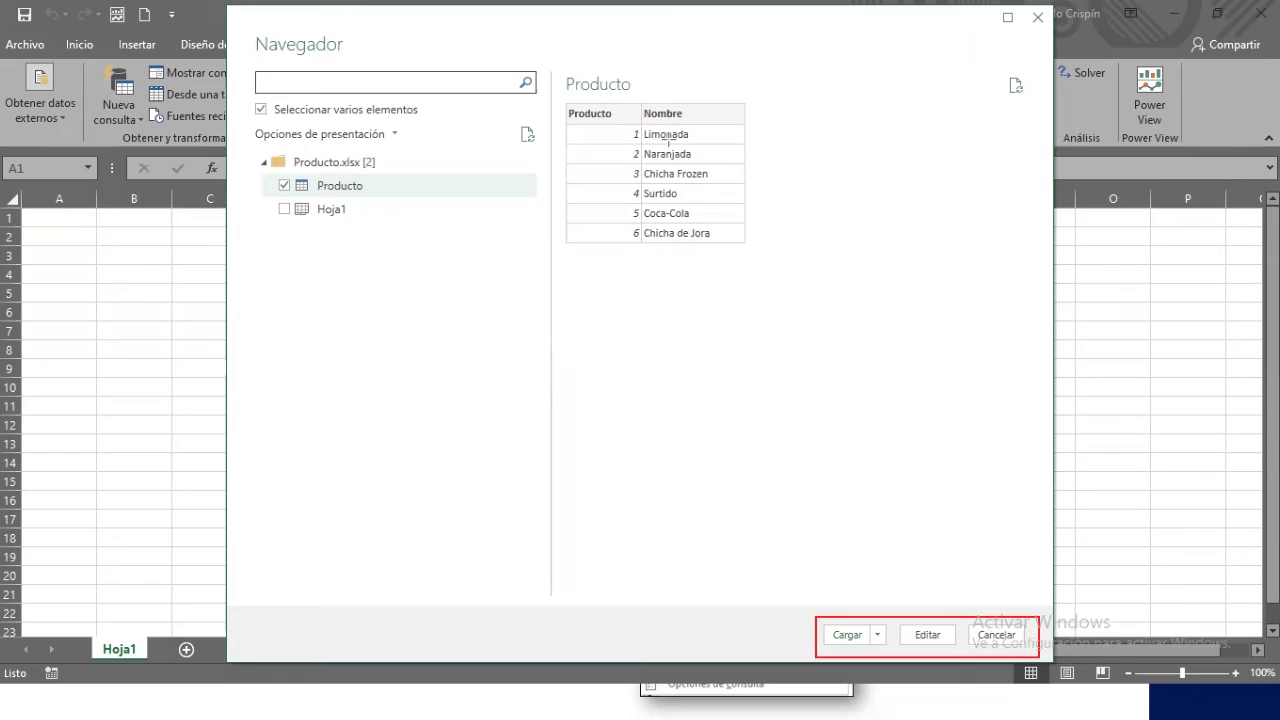
pyautogui.moveTo(1013, 588); pyautogui.dragTo(1004, 637)
pyautogui.moveTo(852, 586); pyautogui.dragTo(848, 626)
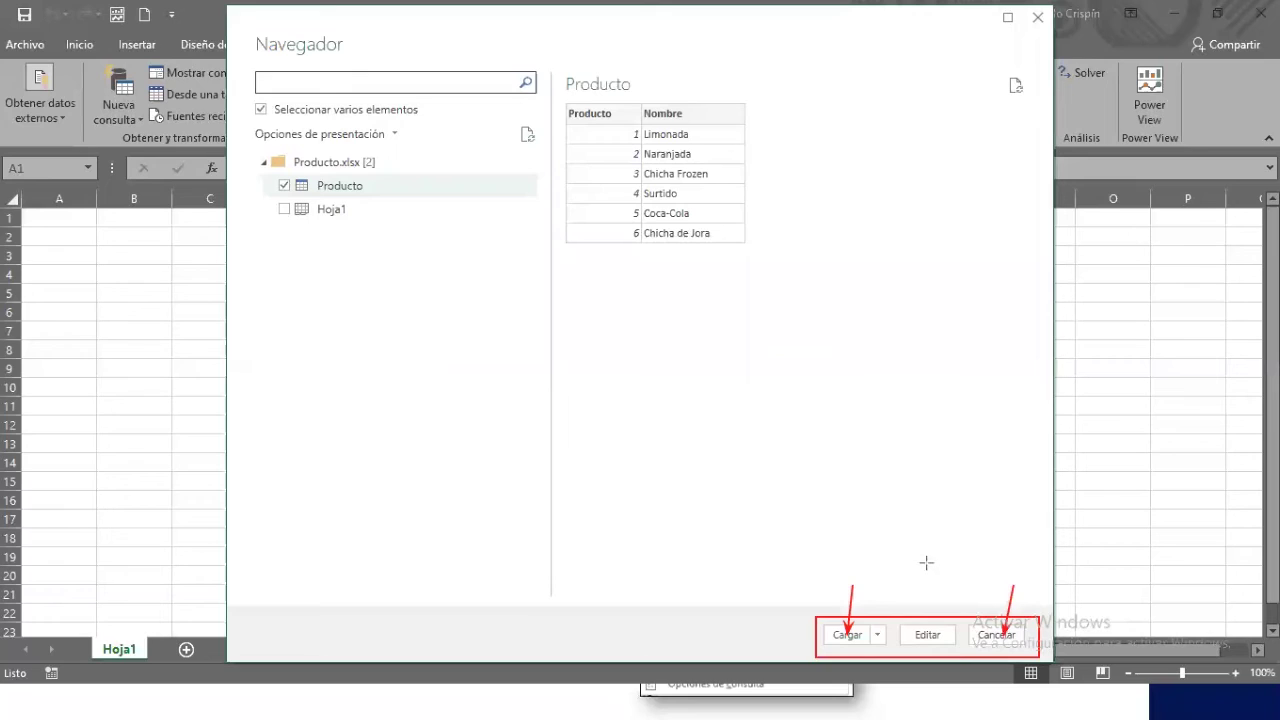
pyautogui.moveTo(928, 537); pyautogui.dragTo(922, 628)
pyautogui.press('e')
pyautogui.moveTo(974, 566)
pyautogui.mouseDown()
pyautogui.moveTo(838, 609)
pyautogui.moveTo(1017, 618)
pyautogui.mouseUp()
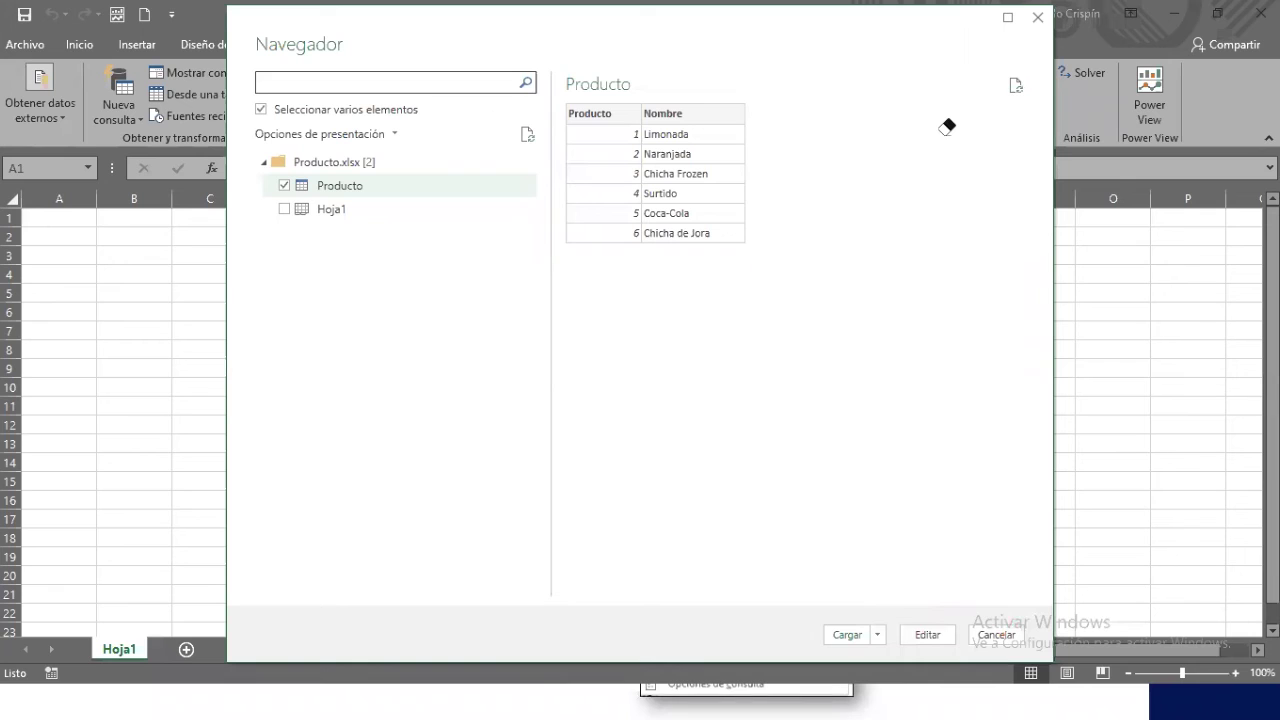
pyautogui.click(927, 635)
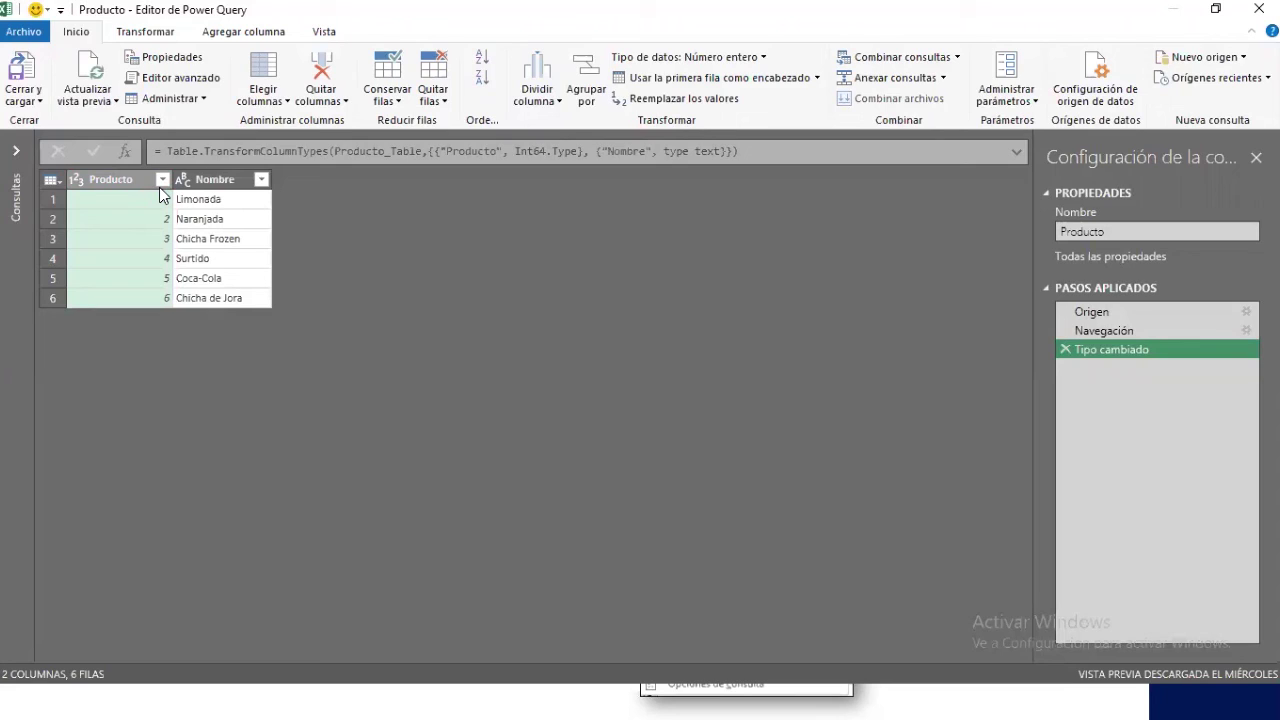
# Step: Try to switch from the Power Query editor back to the Libro1 workbook in Excel
pyautogui.click(159, 186)
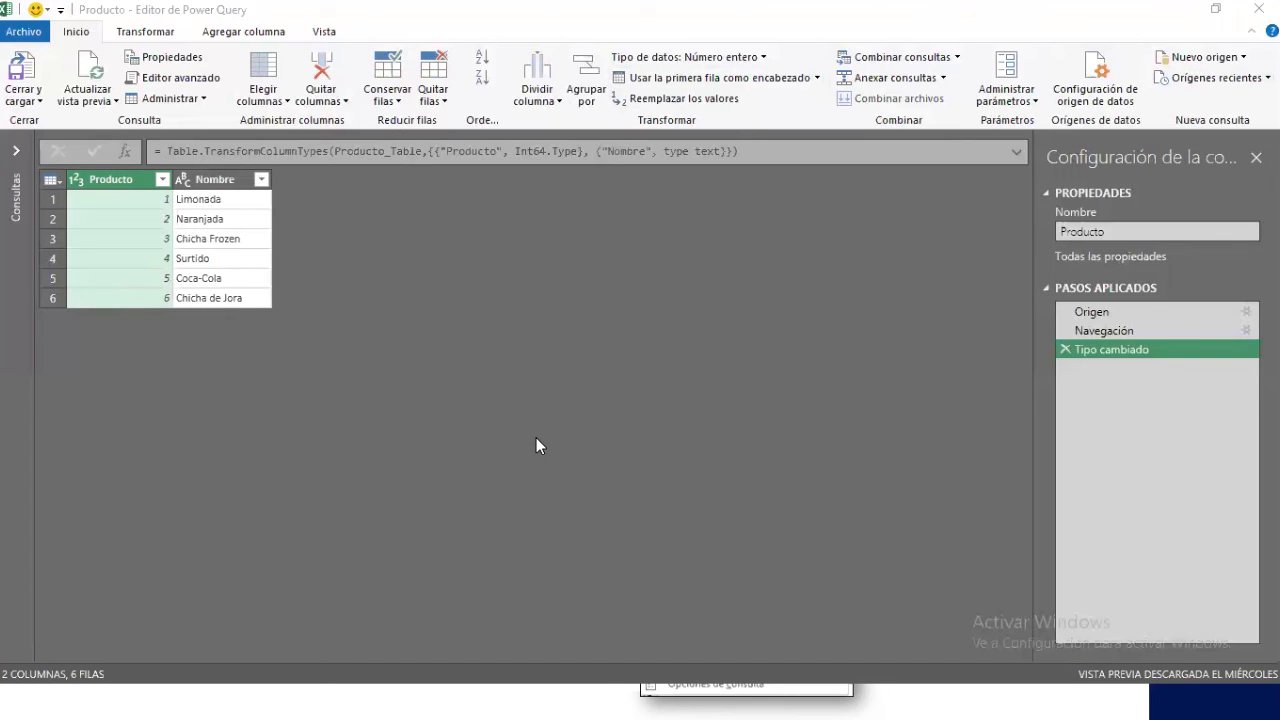
pyautogui.hotkey('alt', 'Tab')
pyautogui.hotkey('alt', 'Tab')
pyautogui.press('Escape')
pyautogui.hotkey('alt', 'Tab')
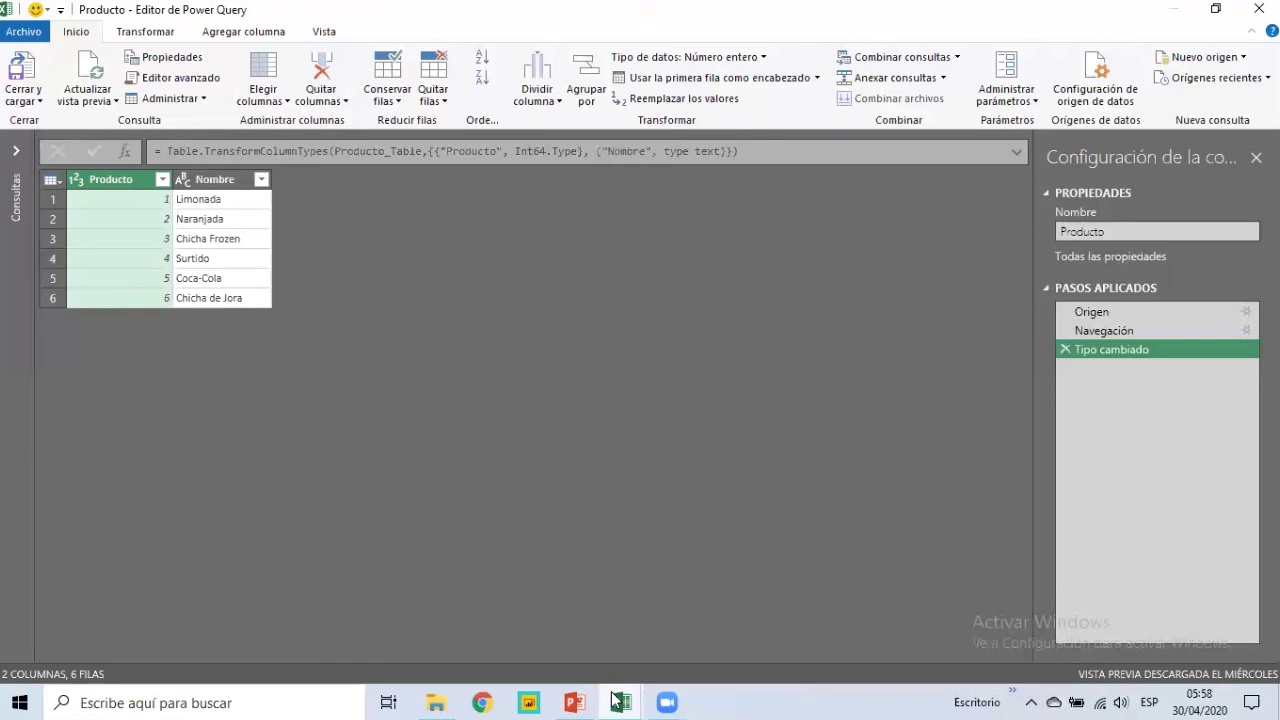
pyautogui.moveTo(612, 700)
pyautogui.click(590, 620)
pyautogui.moveTo(620, 700)
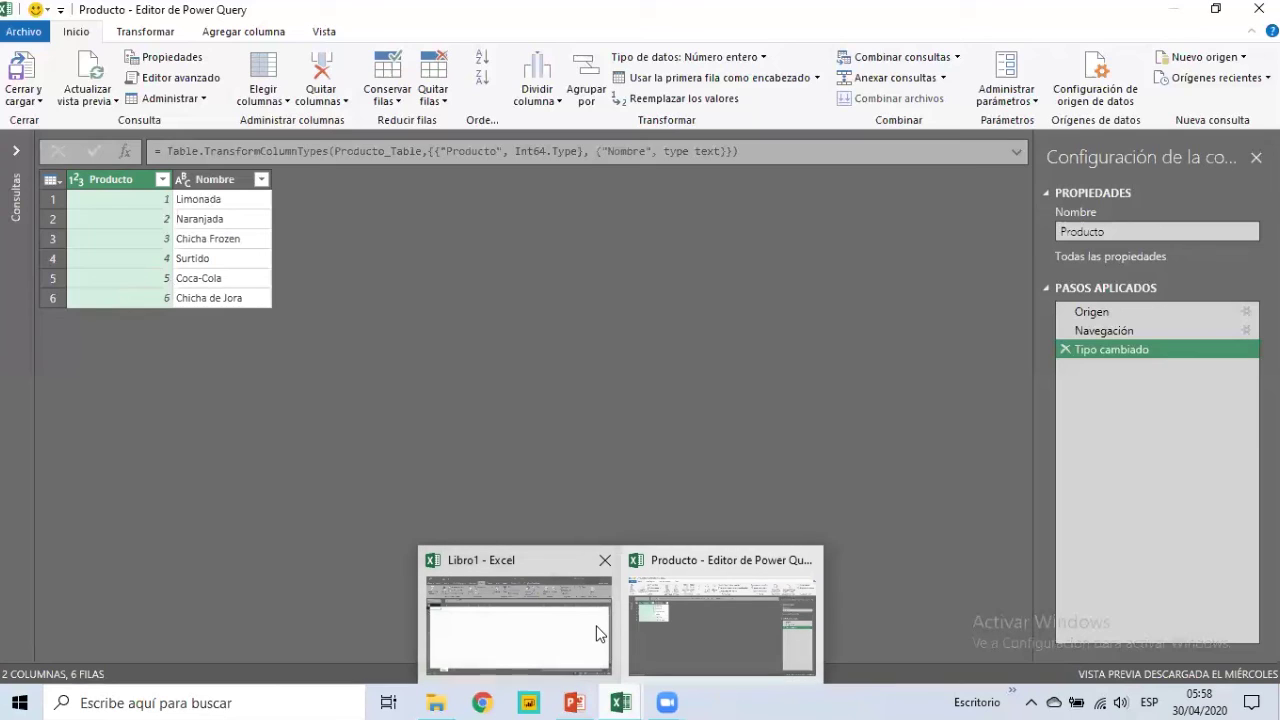